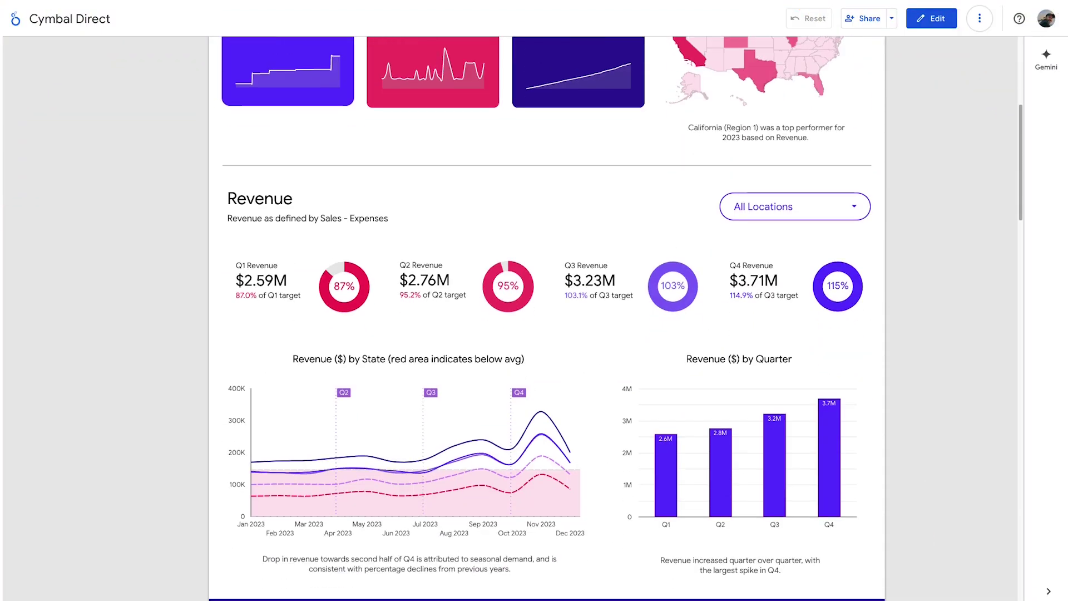
# Have Gemini build a Slides deck from the Revenue by State and Revenue by Quarter charts.
pyautogui.click(1046, 63)
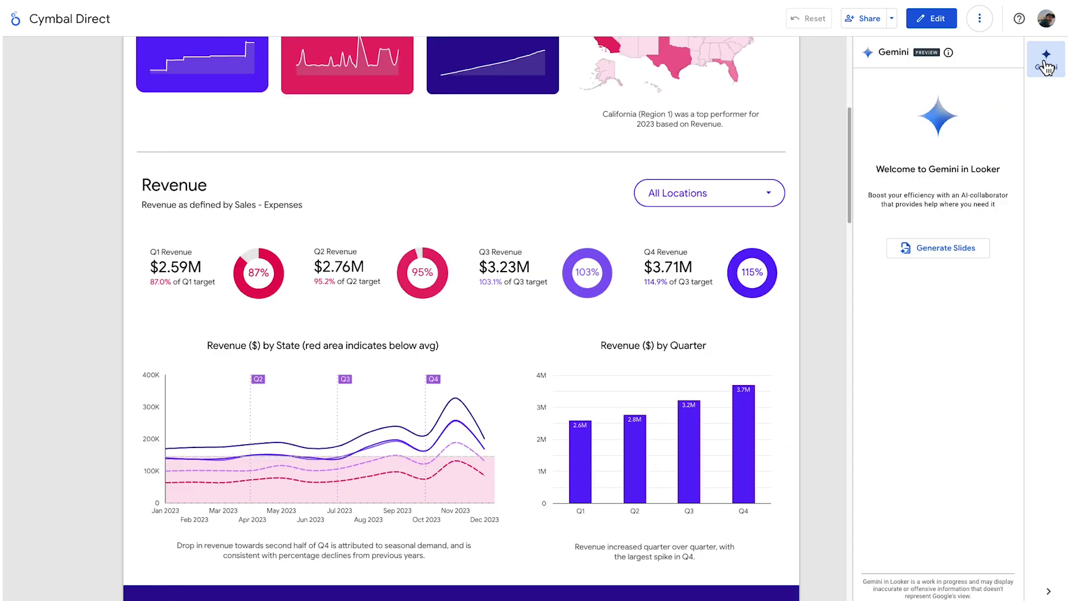
pyautogui.click(970, 242)
pyautogui.click(914, 184)
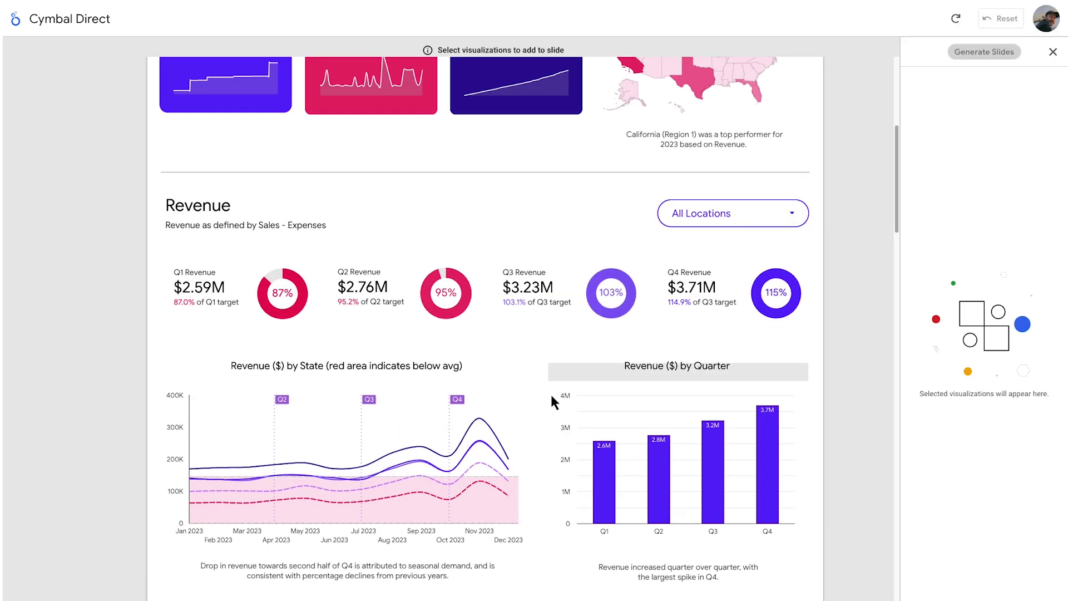
pyautogui.click(482, 399)
pyautogui.click(567, 45)
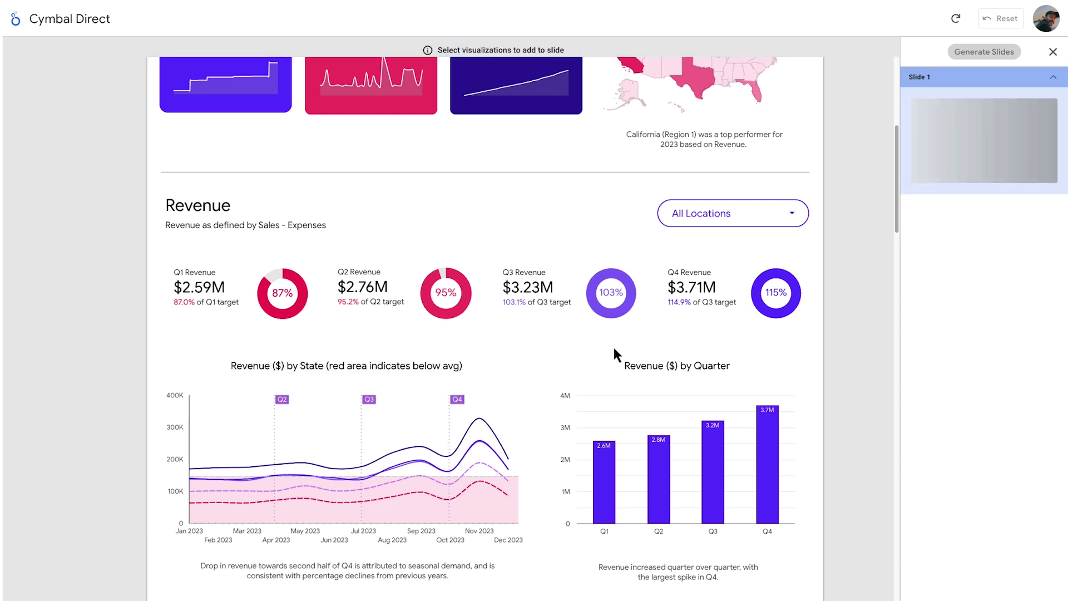
pyautogui.click(637, 409)
pyautogui.click(556, 46)
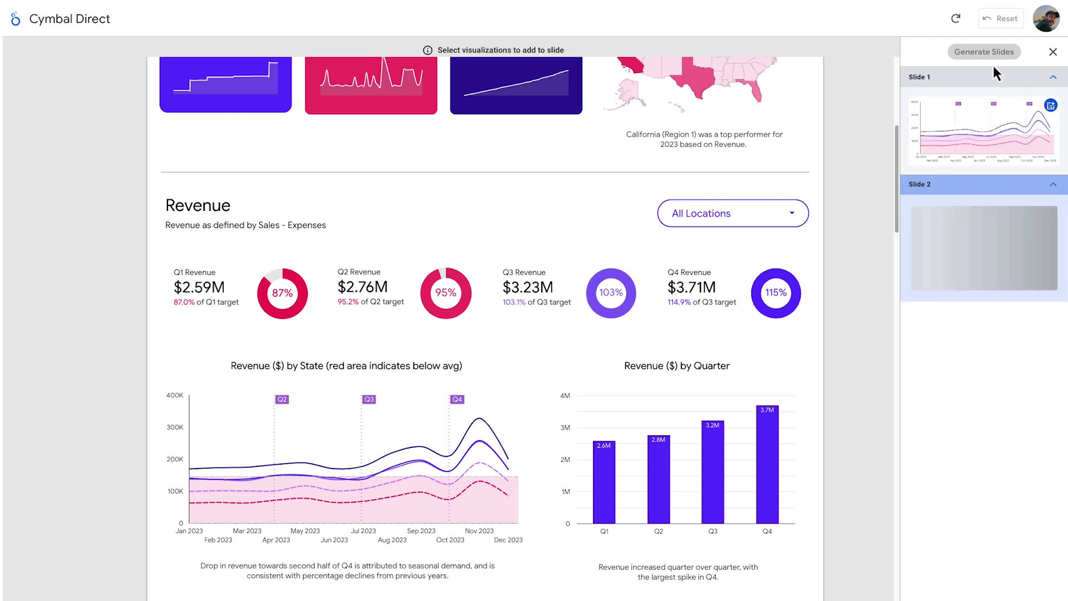
pyautogui.click(984, 52)
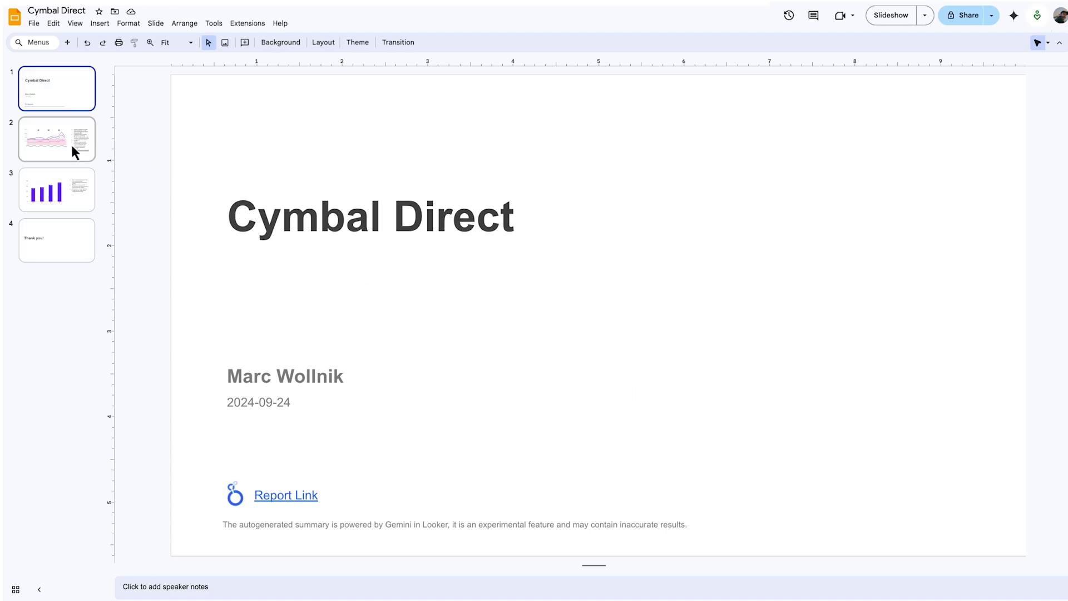
# View slide 2's revenue-by-state chart, then slide 3's quarterly revenue bar chart.
pyautogui.click(71, 151)
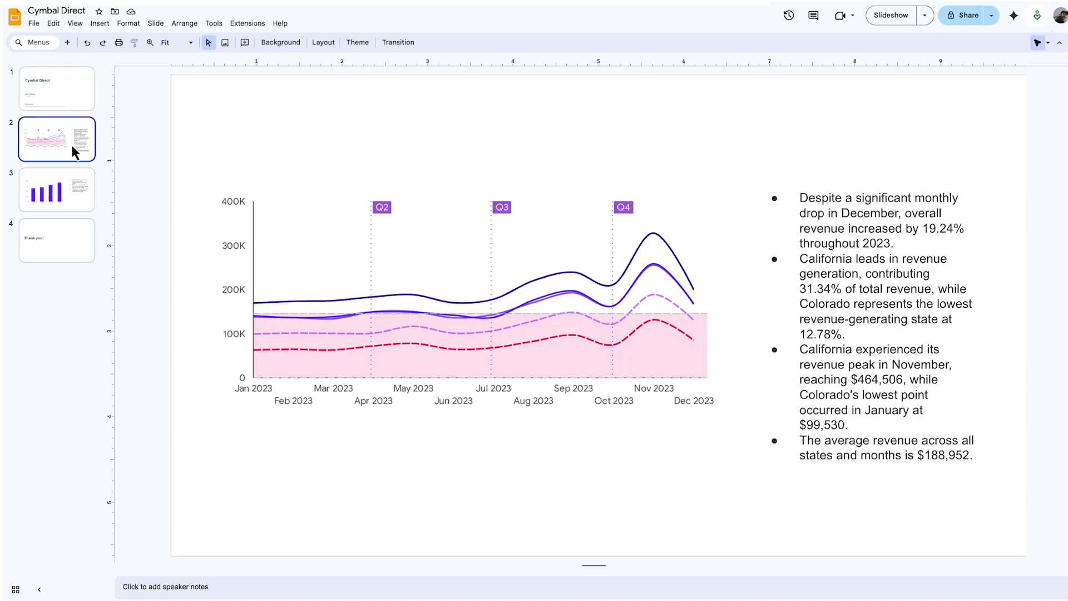
pyautogui.click(57, 191)
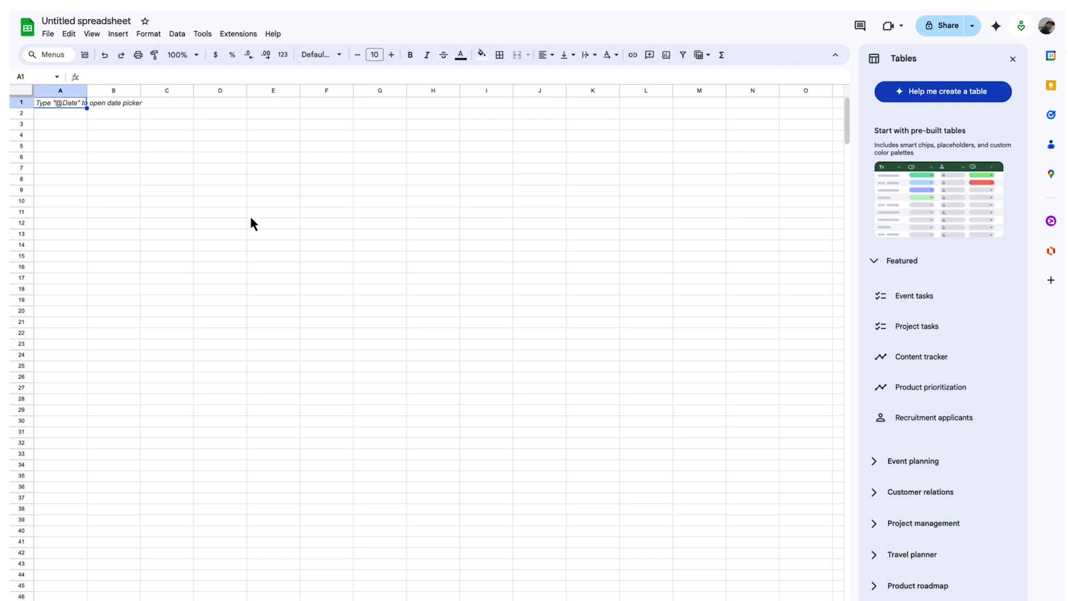
# Connect the sheet through the Looker connector to the eCommerce [DEMO] order_item Explore.
pyautogui.click(177, 36)
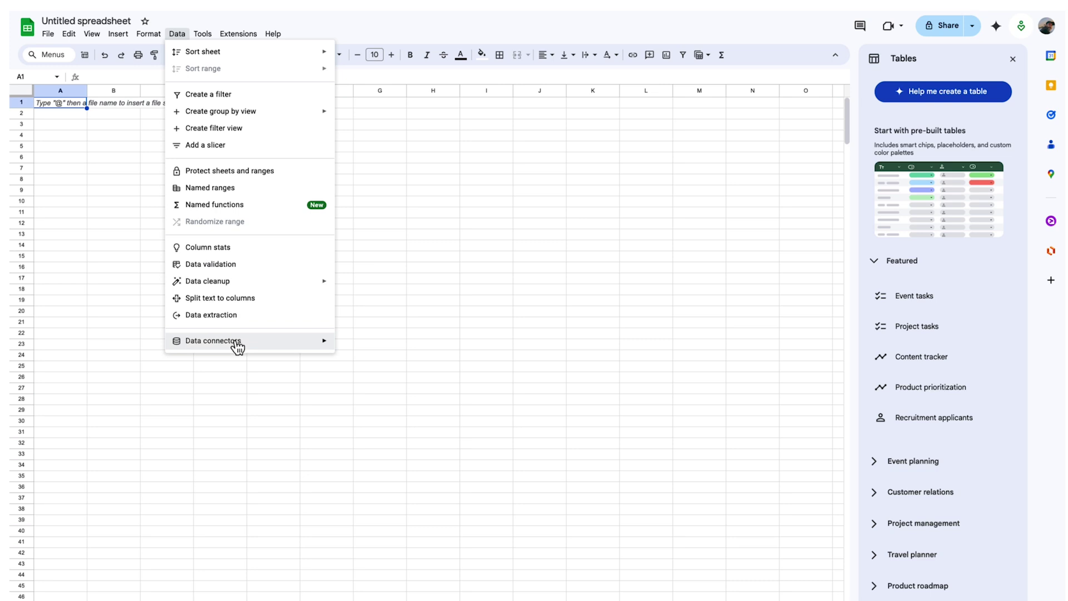
pyautogui.moveTo(214, 340)
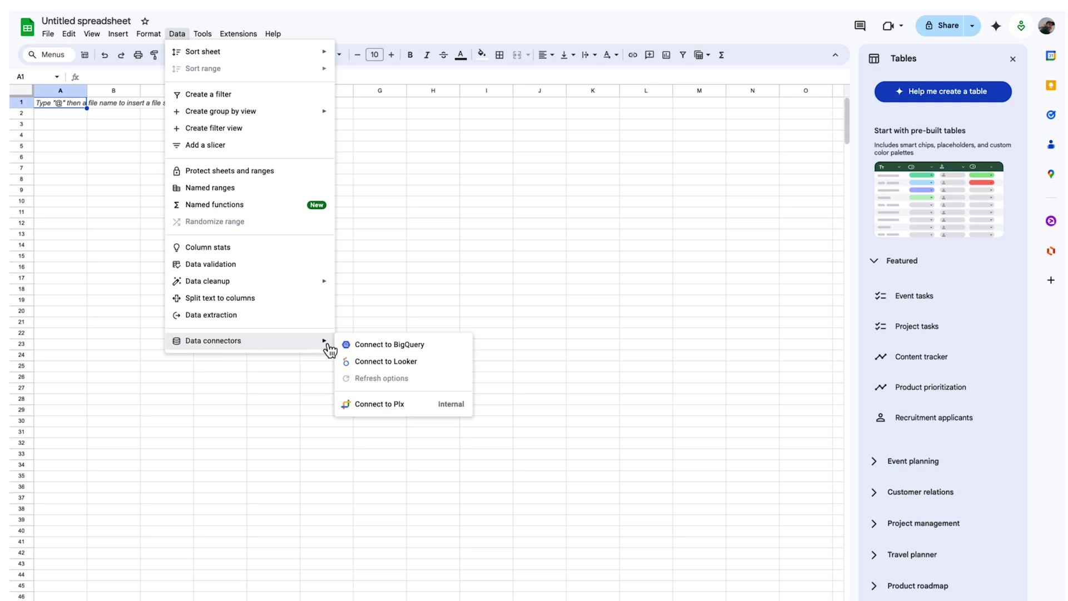
pyautogui.click(379, 365)
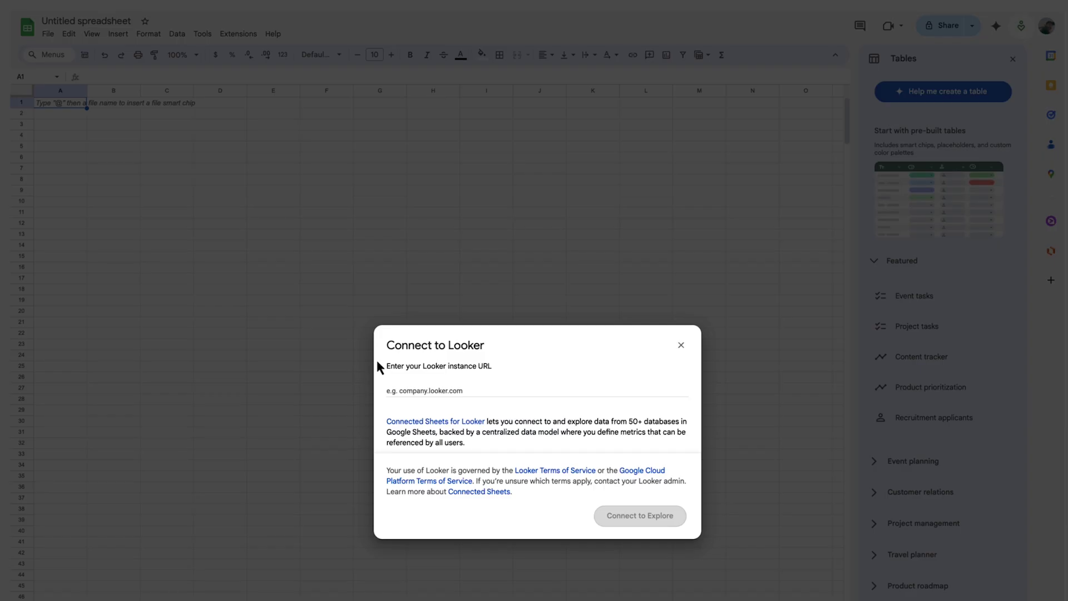
pyautogui.click(408, 386)
pyautogui.hotkey('ctrl', 'v')
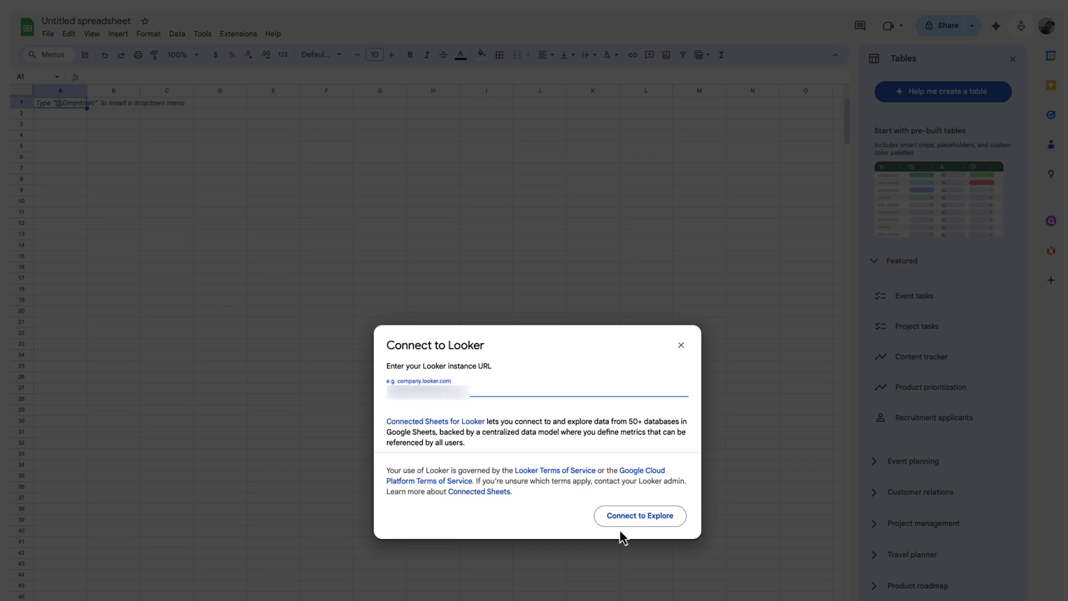
pyautogui.click(637, 518)
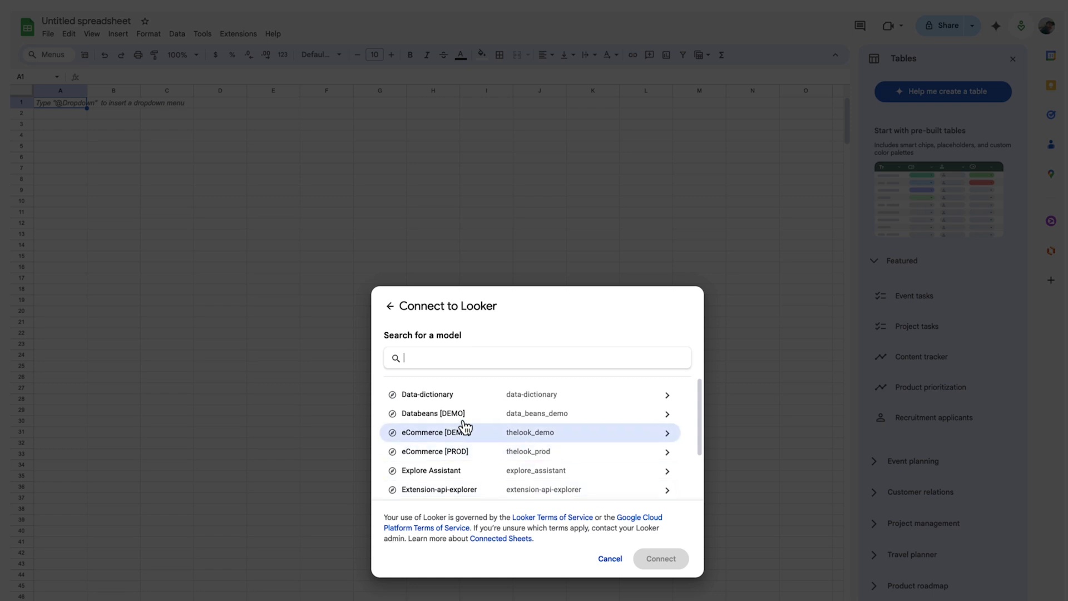
pyautogui.click(465, 427)
pyautogui.click(495, 395)
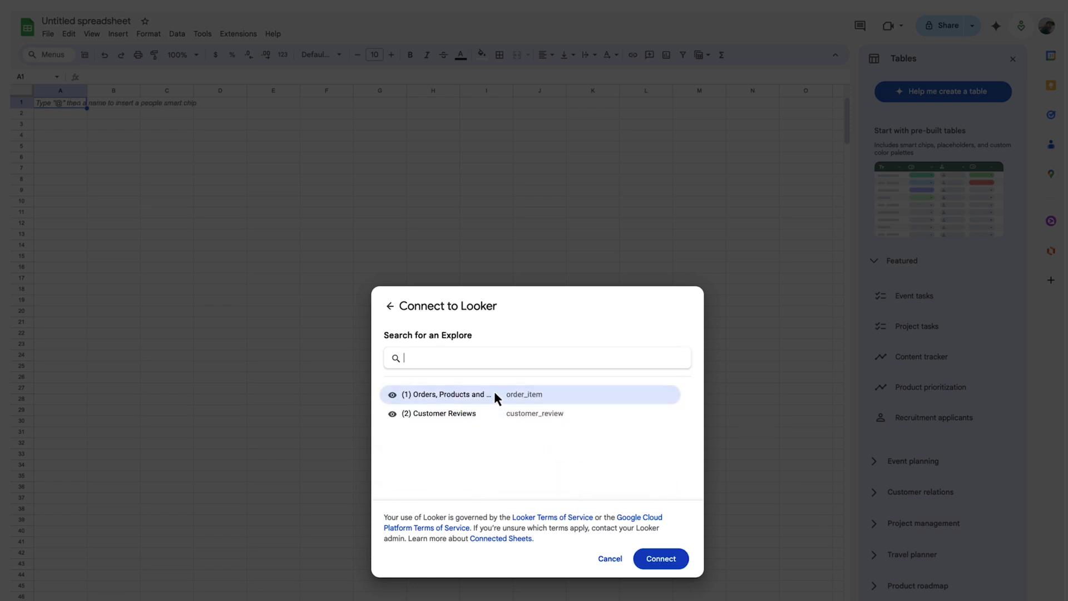
pyautogui.click(675, 560)
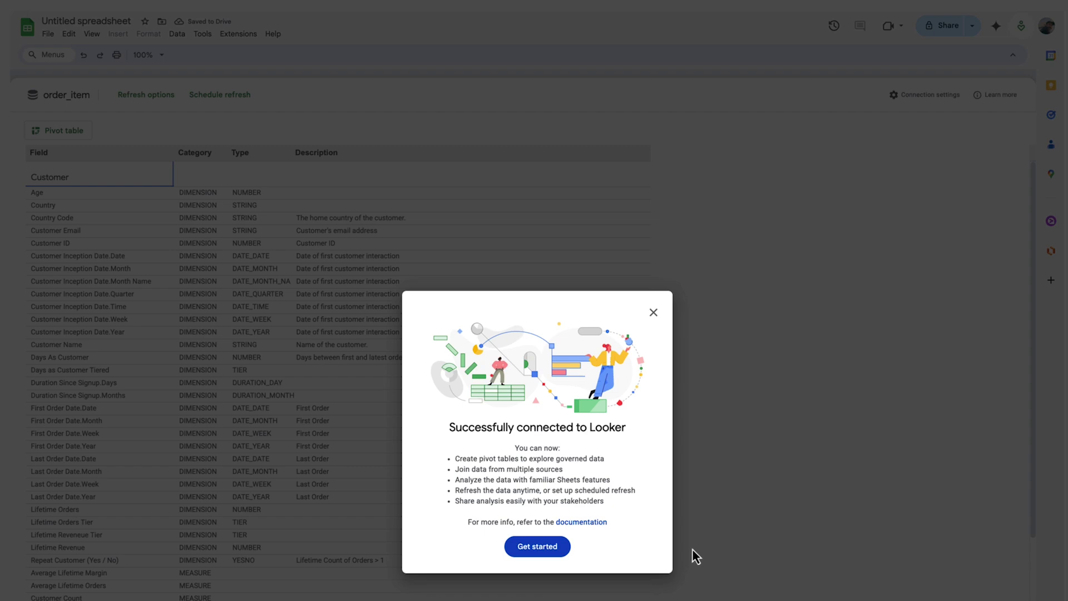
# Create an order_item pivot table on a new sheet with order month as rows.
pyautogui.click(548, 546)
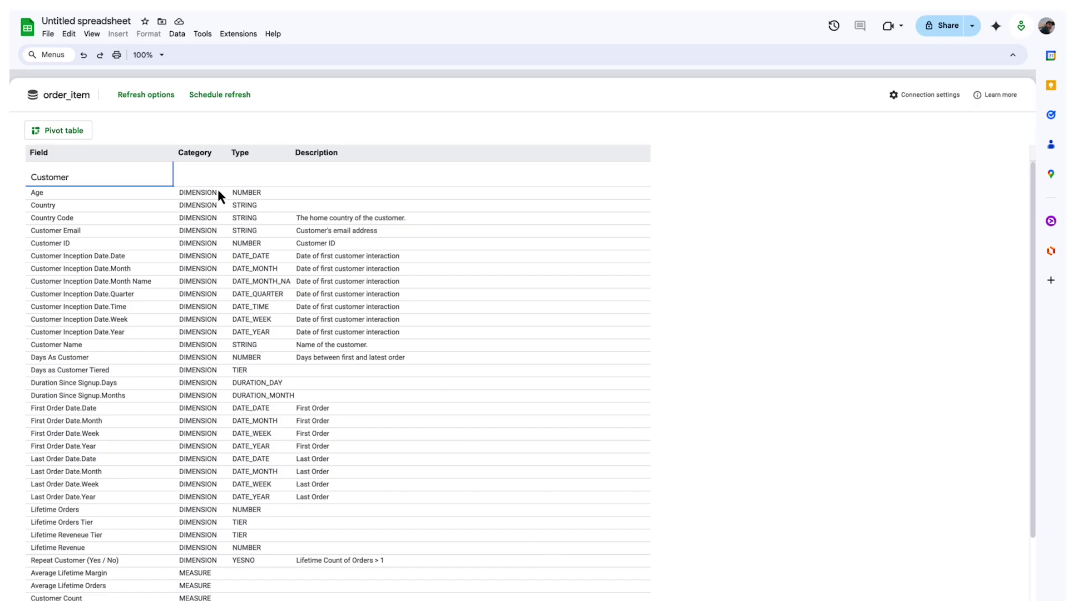
pyautogui.click(75, 138)
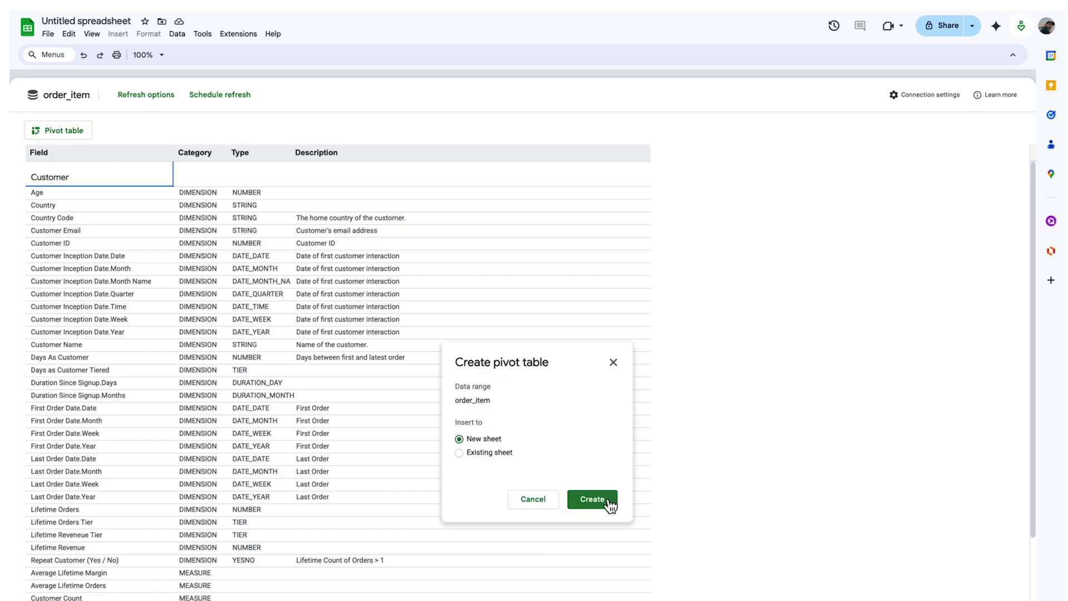
pyautogui.click(609, 501)
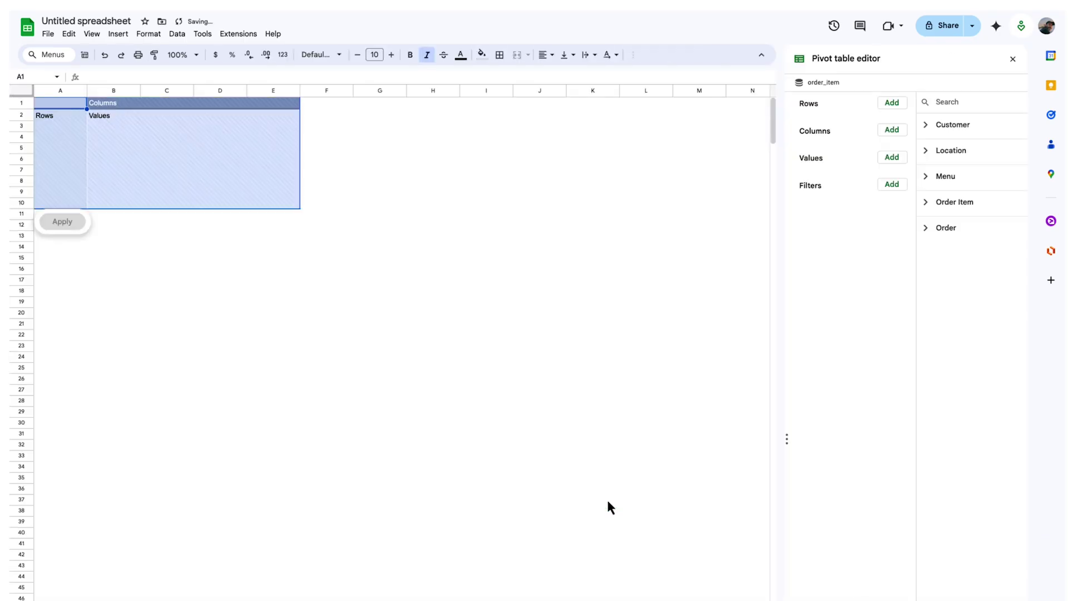
pyautogui.click(927, 228)
pyautogui.click(929, 341)
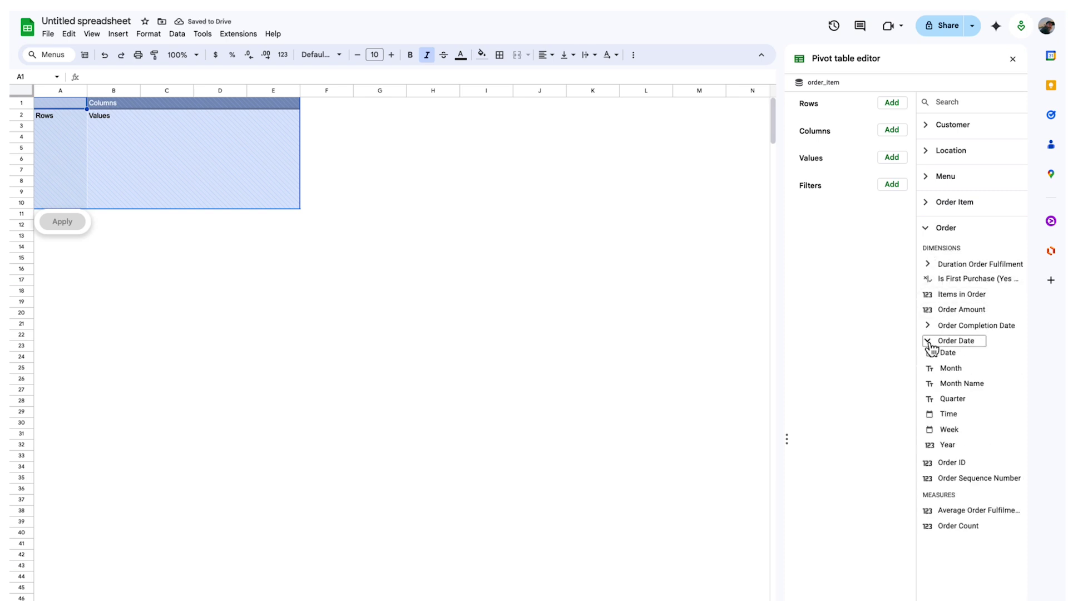
pyautogui.moveTo(951, 368); pyautogui.dragTo(830, 117)
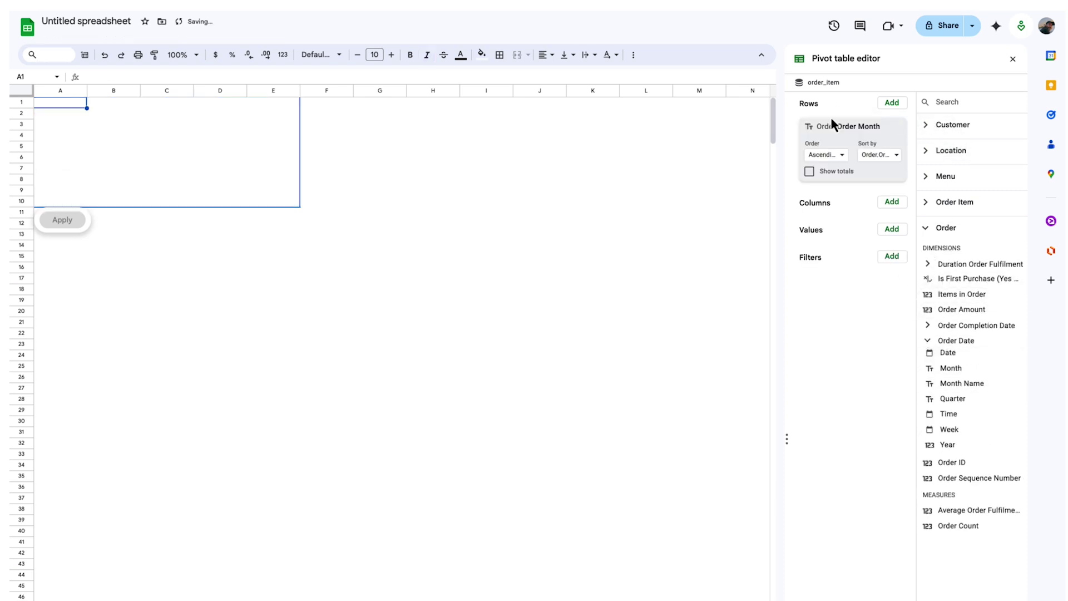
# Add city name as pivot columns and order count as values, then refresh.
pyautogui.click(926, 152)
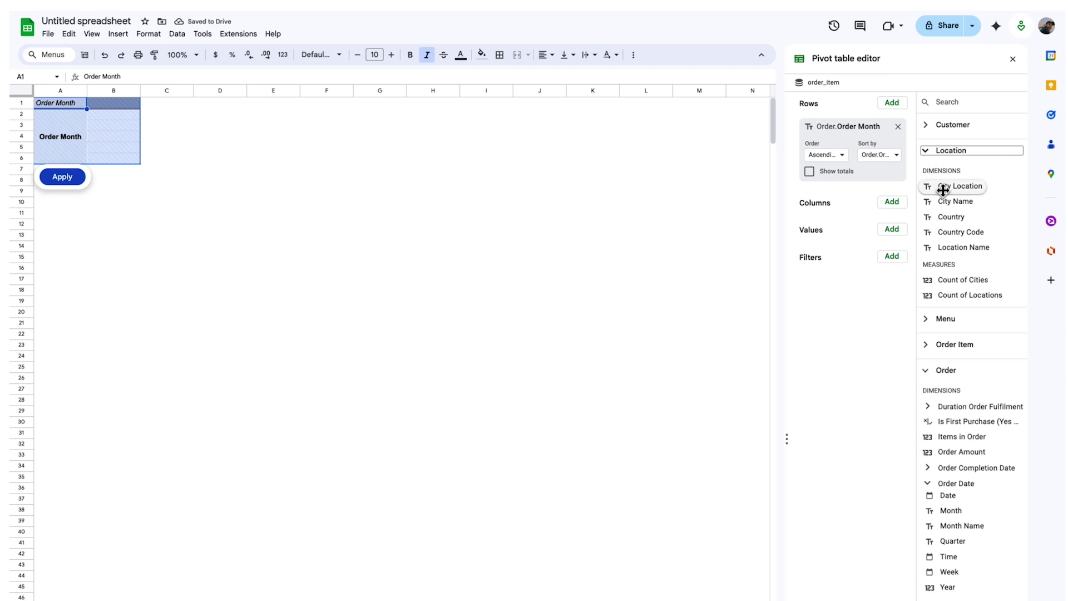
pyautogui.moveTo(952, 201); pyautogui.dragTo(830, 221)
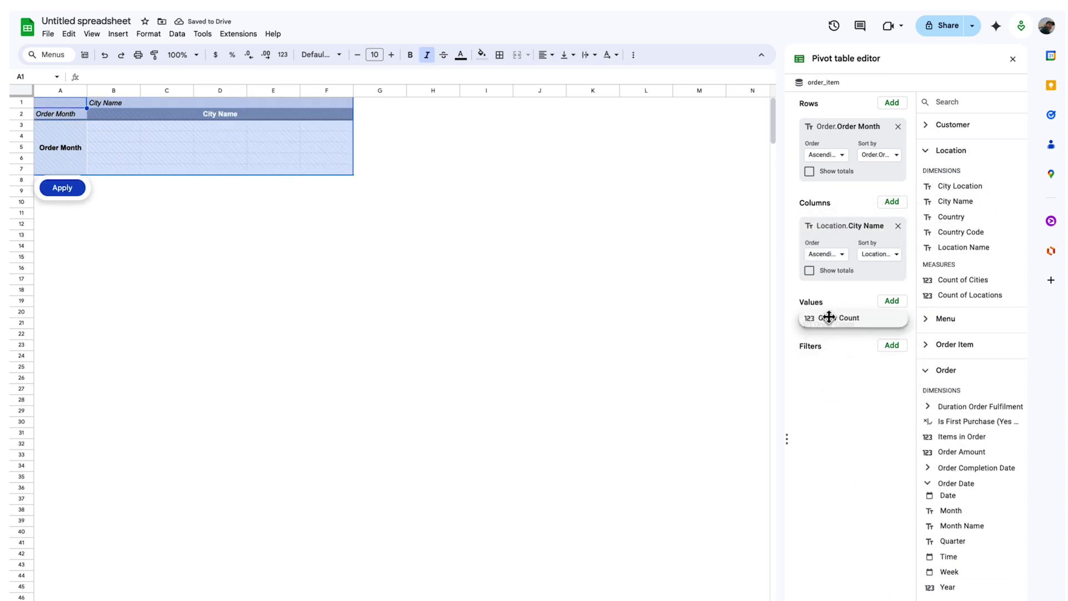
pyautogui.moveTo(918, 472); pyautogui.dragTo(827, 318)
pyautogui.click(59, 186)
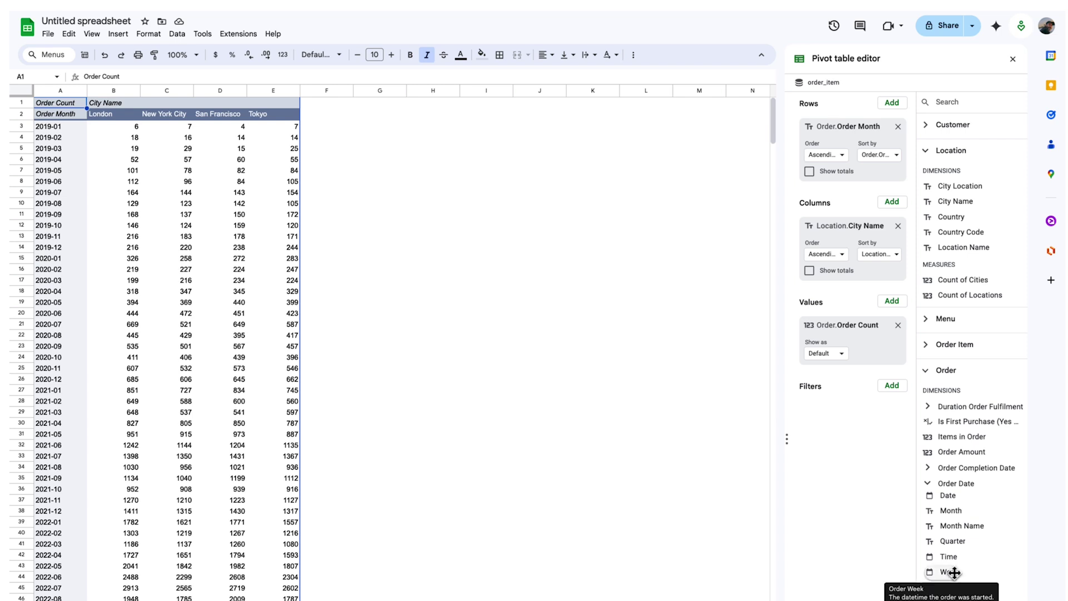
# Filter the pivot to order years greater than or equal to a value, and rerun it.
pyautogui.moveTo(960, 587); pyautogui.dragTo(829, 403)
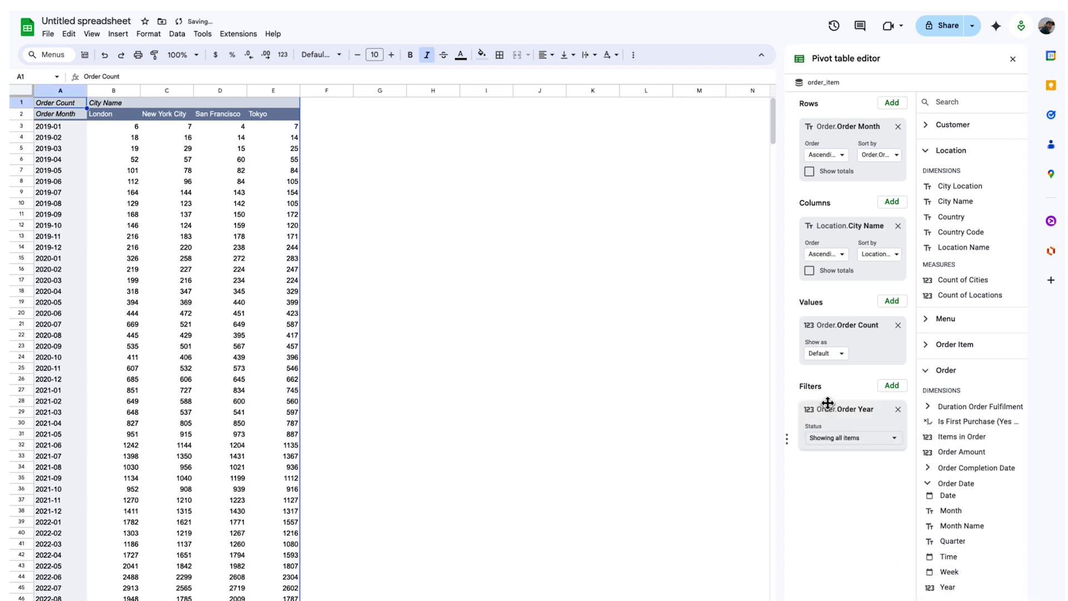
pyautogui.click(854, 442)
pyautogui.click(864, 464)
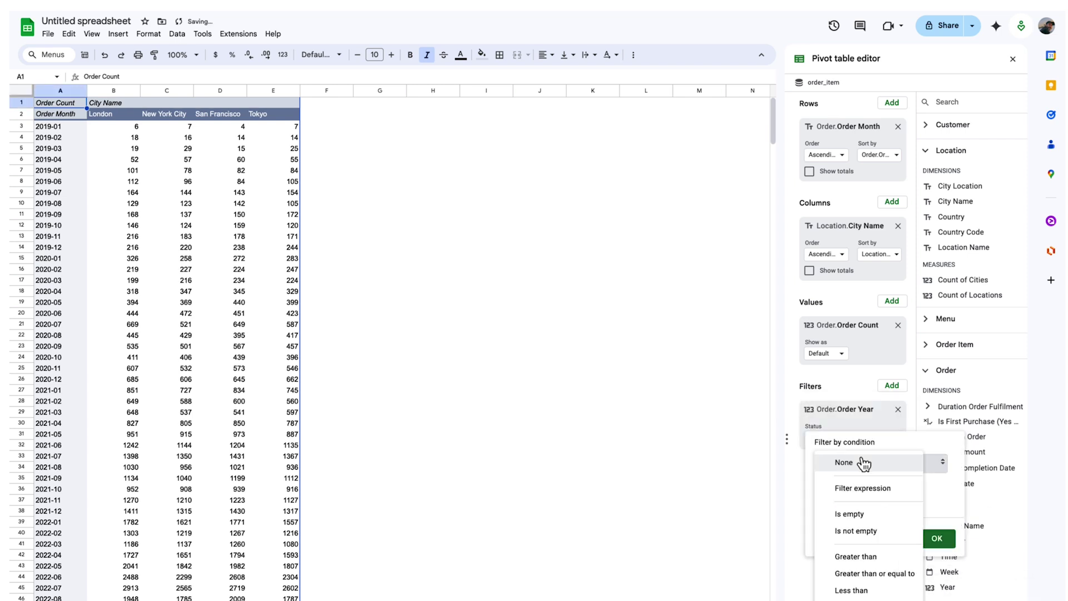
pyautogui.click(875, 573)
pyautogui.write('2023')
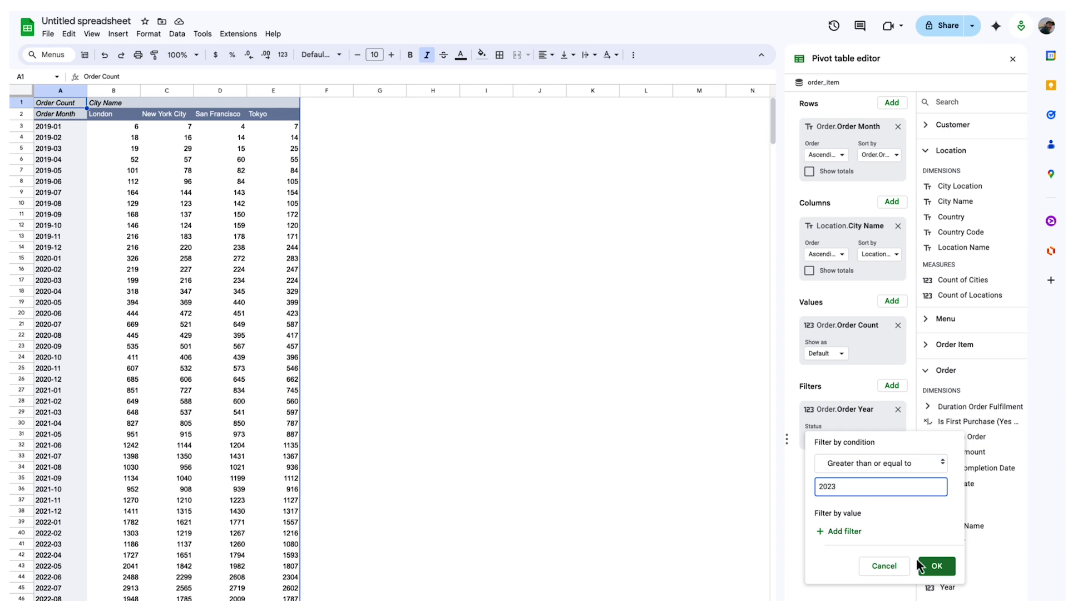
pyautogui.click(920, 566)
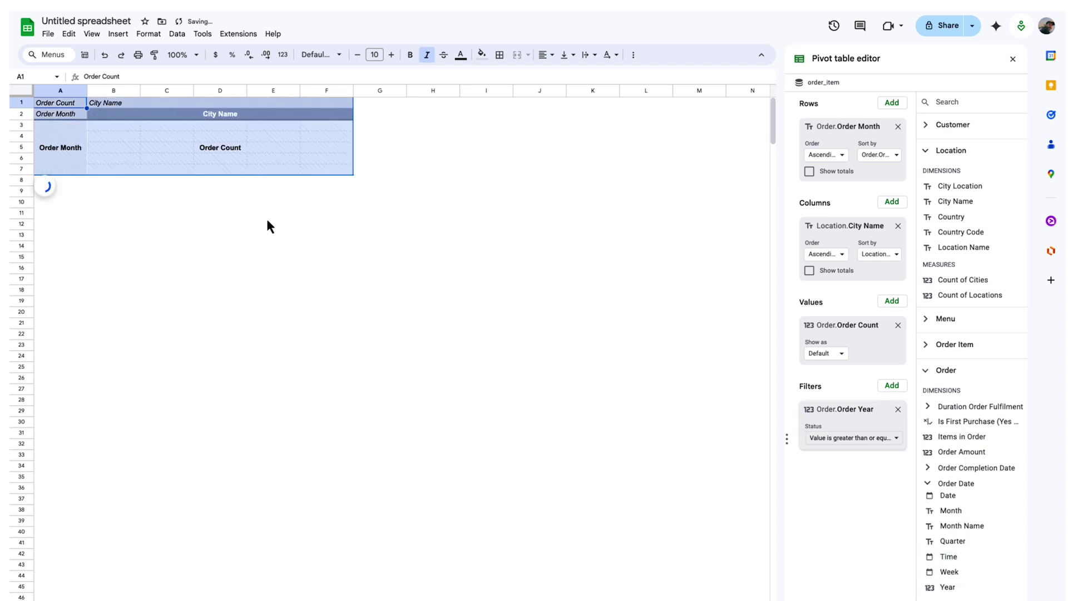
pyautogui.click(58, 190)
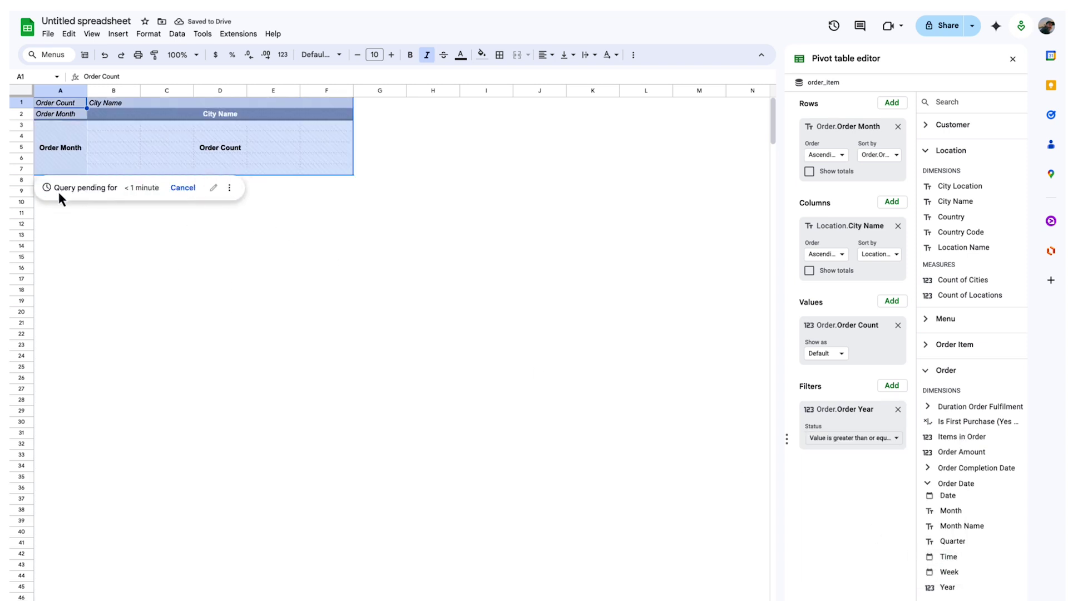
# Chart the whole pivot range, placing the chart beside the table at a larger size.
pyautogui.click(113, 190)
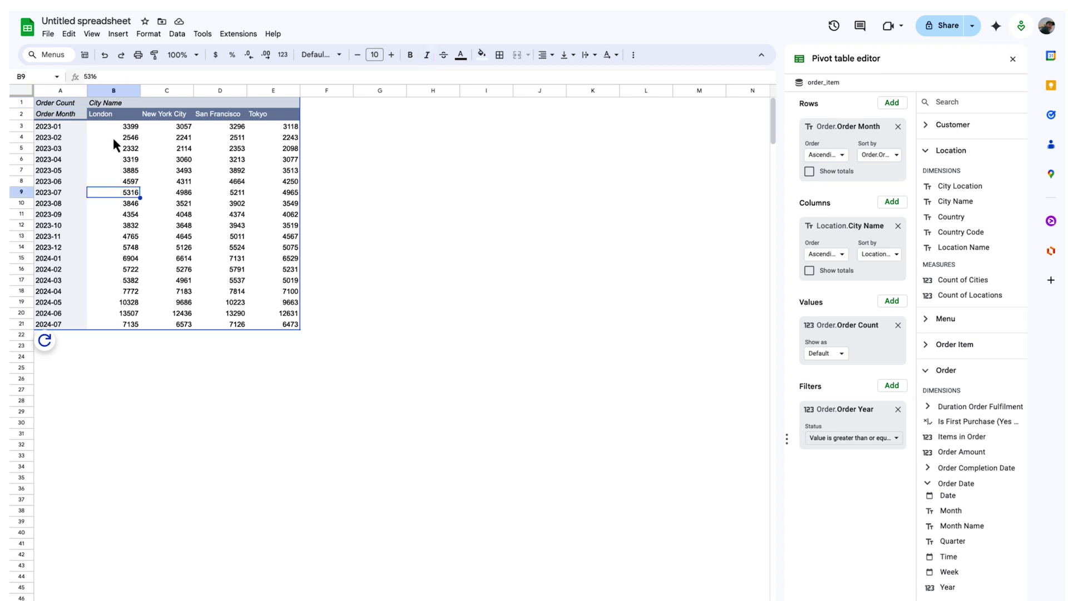
pyautogui.hotkey('ctrl', 'a')
pyautogui.click(118, 35)
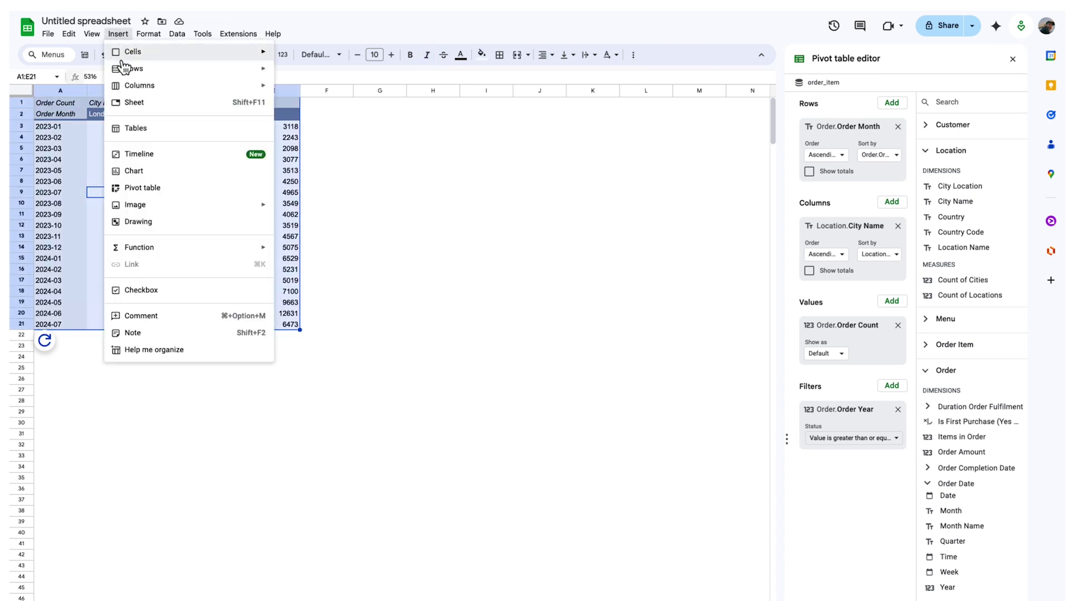
pyautogui.click(149, 171)
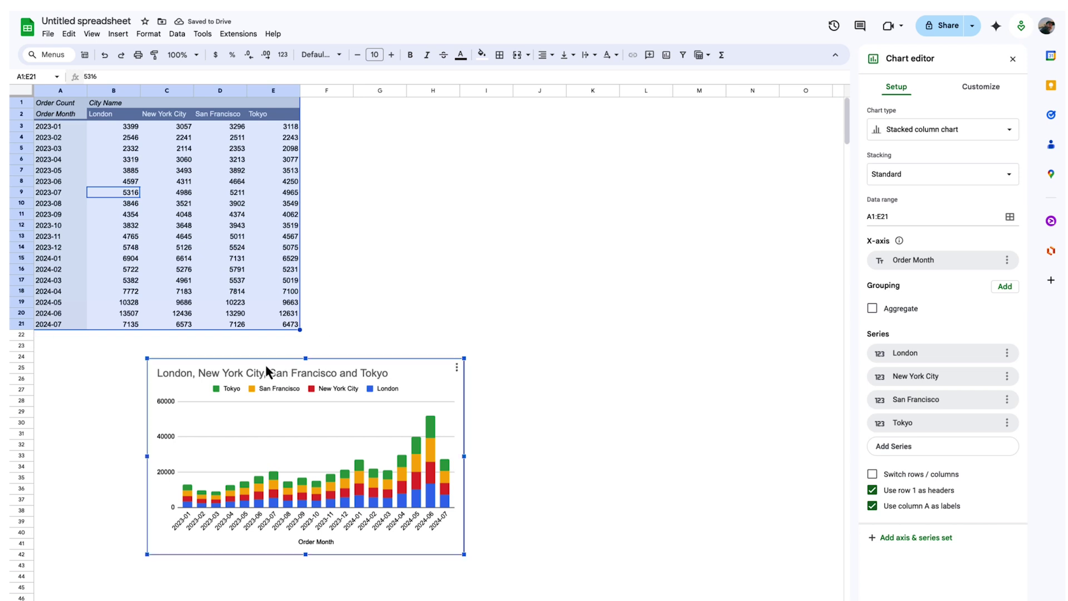
pyautogui.moveTo(265, 365); pyautogui.dragTo(459, 234)
pyautogui.moveTo(656, 420); pyautogui.dragTo(795, 511)
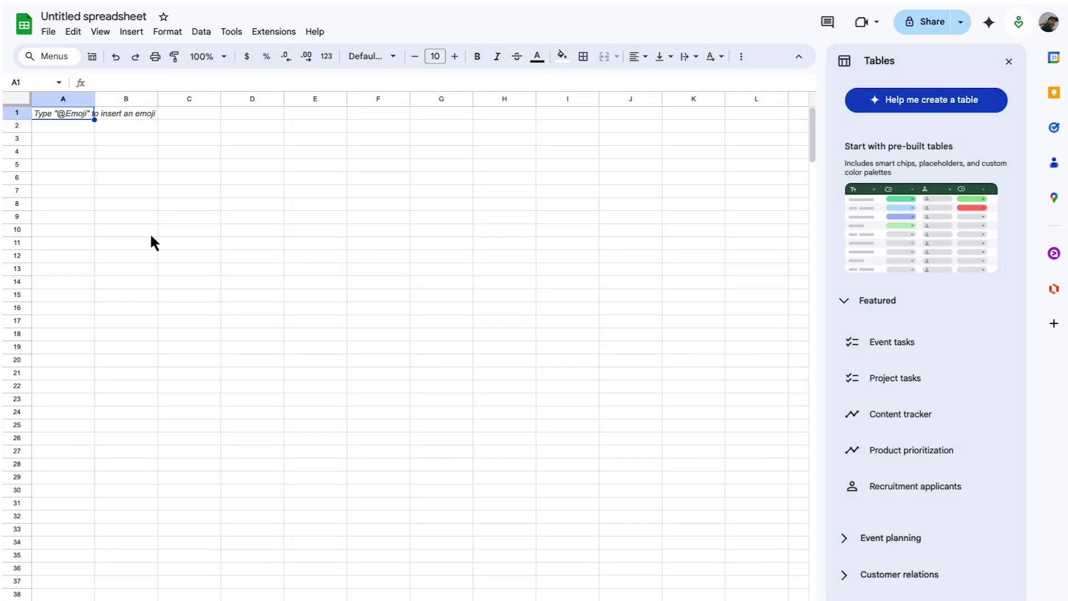
# Open the [DEMO] Databeans_Orders_Jan_2024 spreadsheet.
pyautogui.click(49, 33)
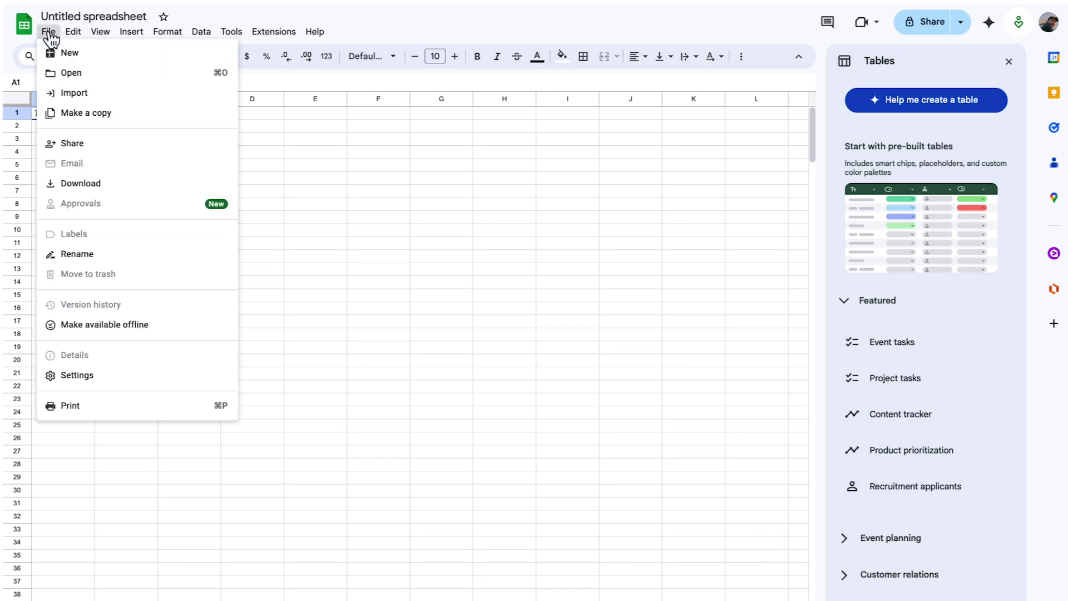
pyautogui.click(55, 75)
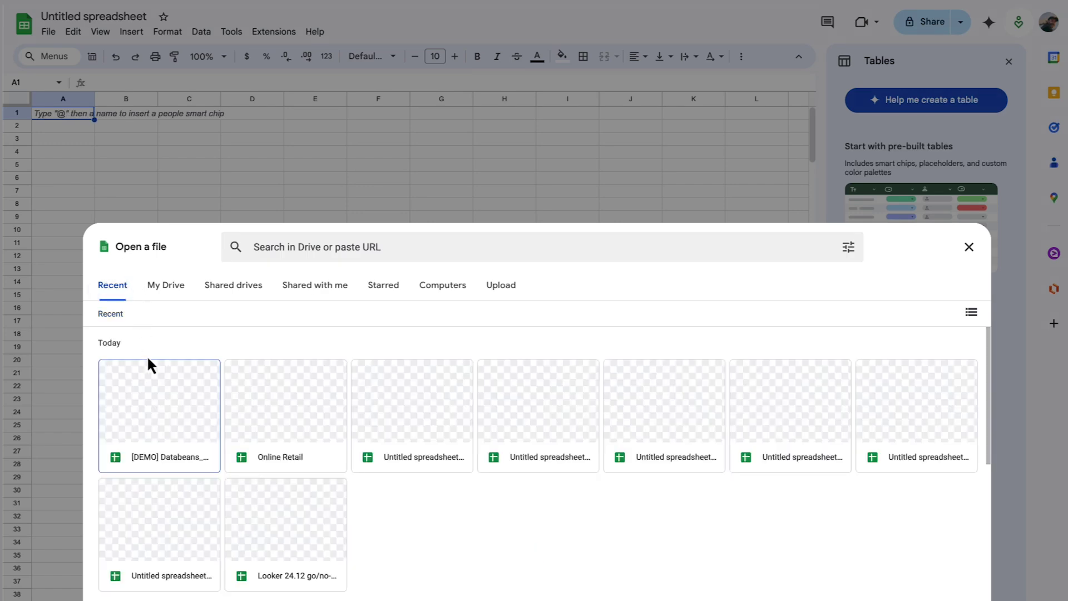
pyautogui.click(159, 394)
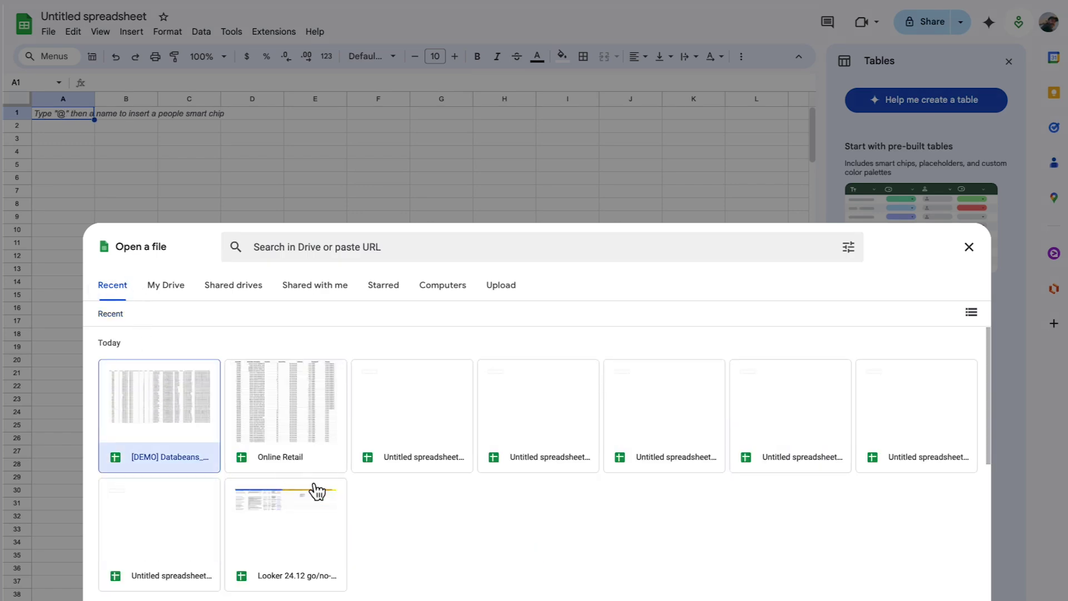
pyautogui.press('Escape')
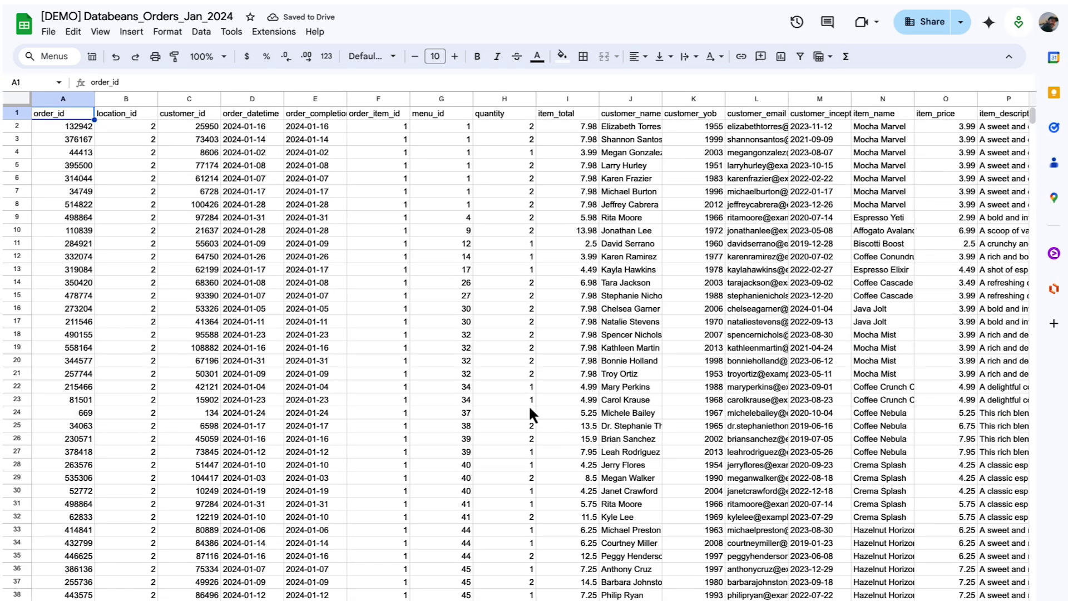
# Create a Looker Studio report from this sheet's data via Extensions.
pyautogui.click(273, 34)
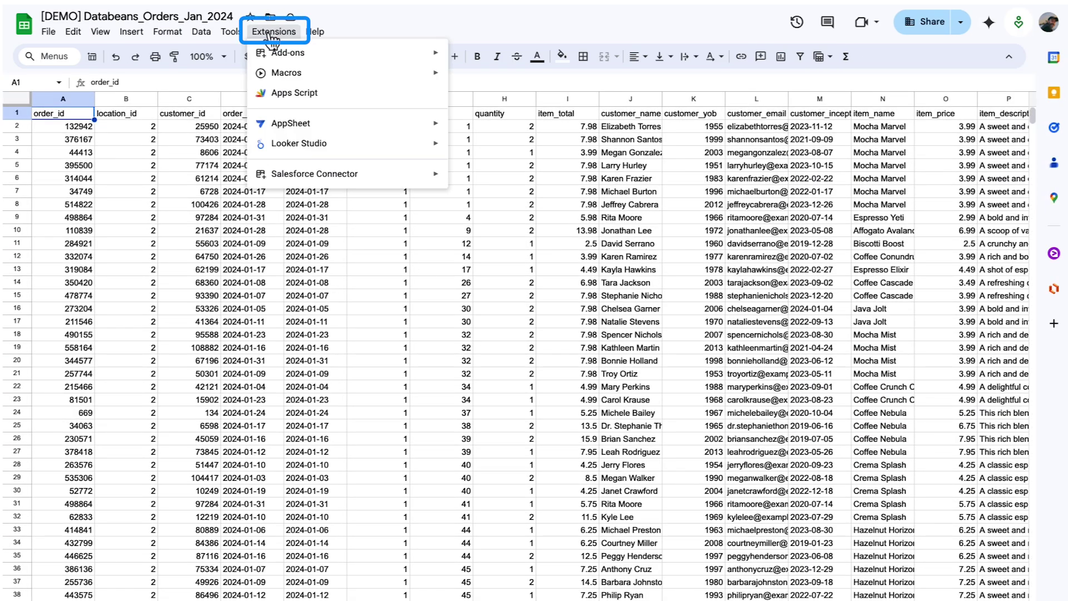
pyautogui.moveTo(299, 143)
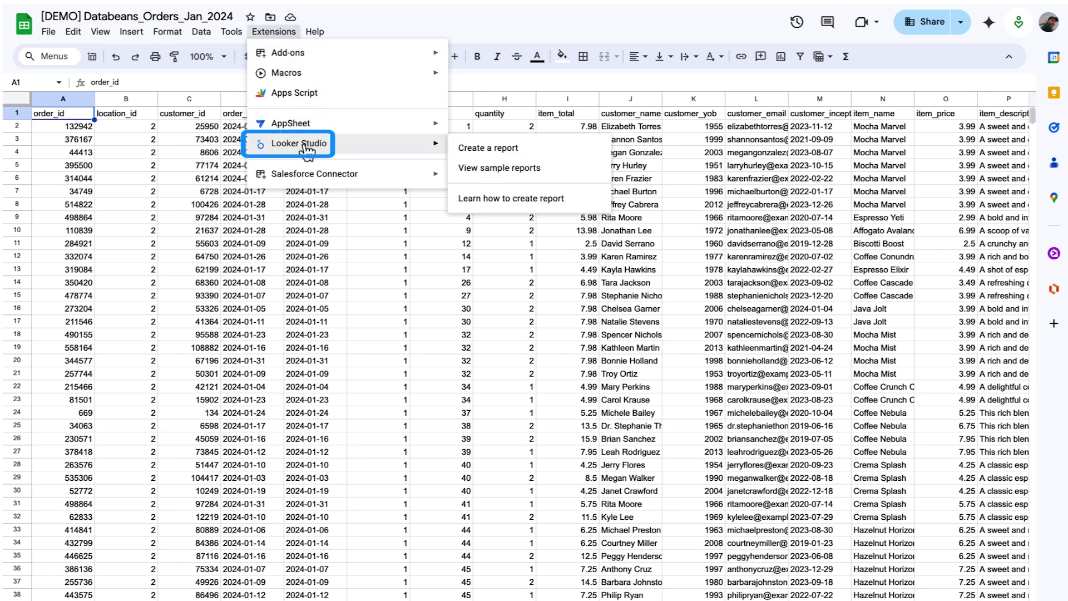
pyautogui.click(509, 154)
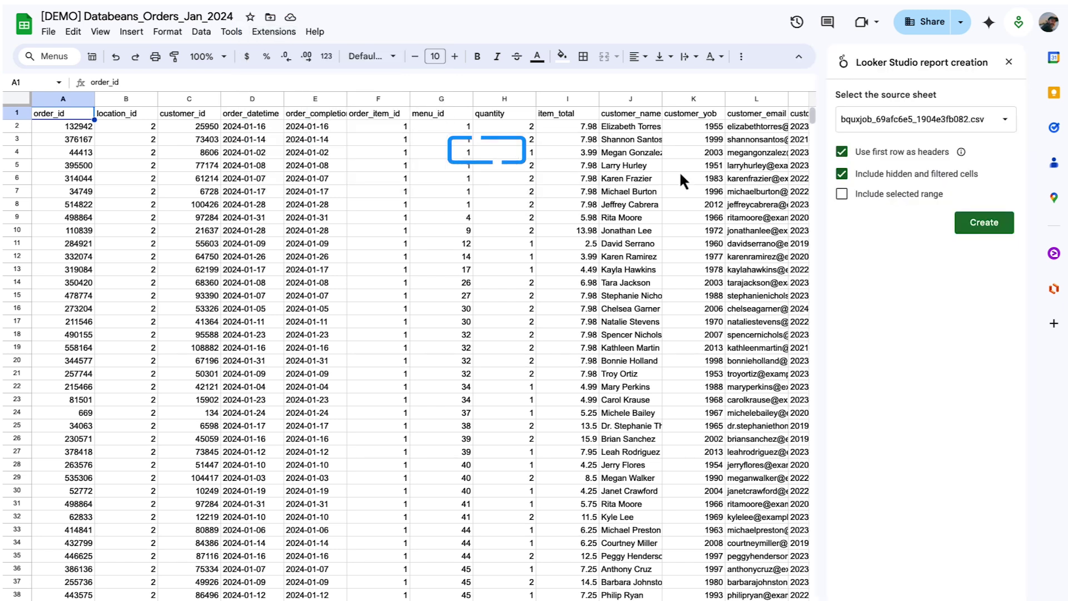
pyautogui.click(984, 227)
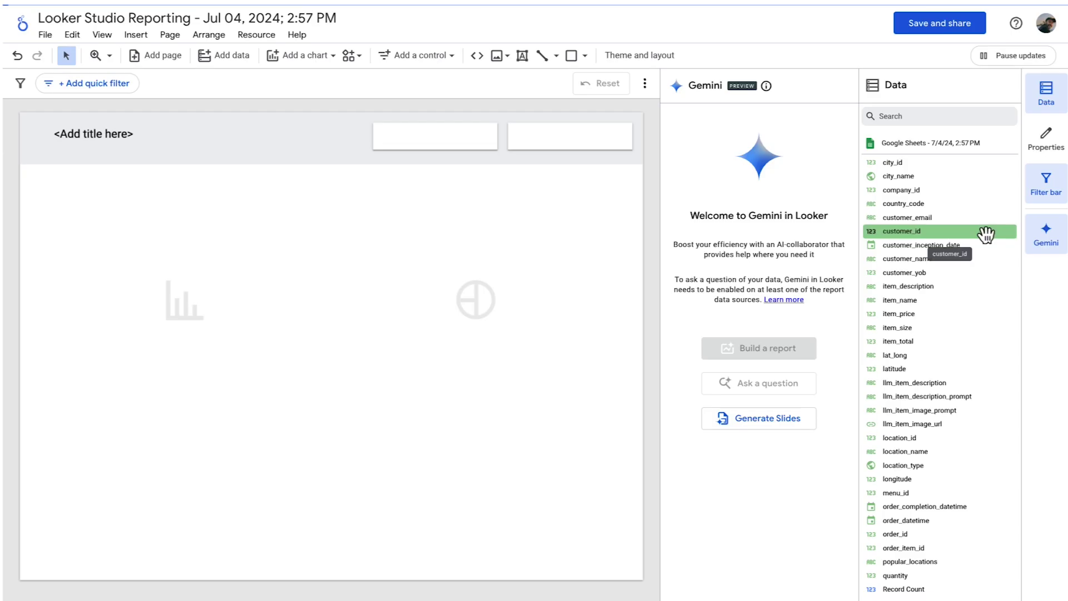
# Add a time-series chart of Count Distinct order_id over order_datetime.
pyautogui.click(287, 56)
pyautogui.click(289, 167)
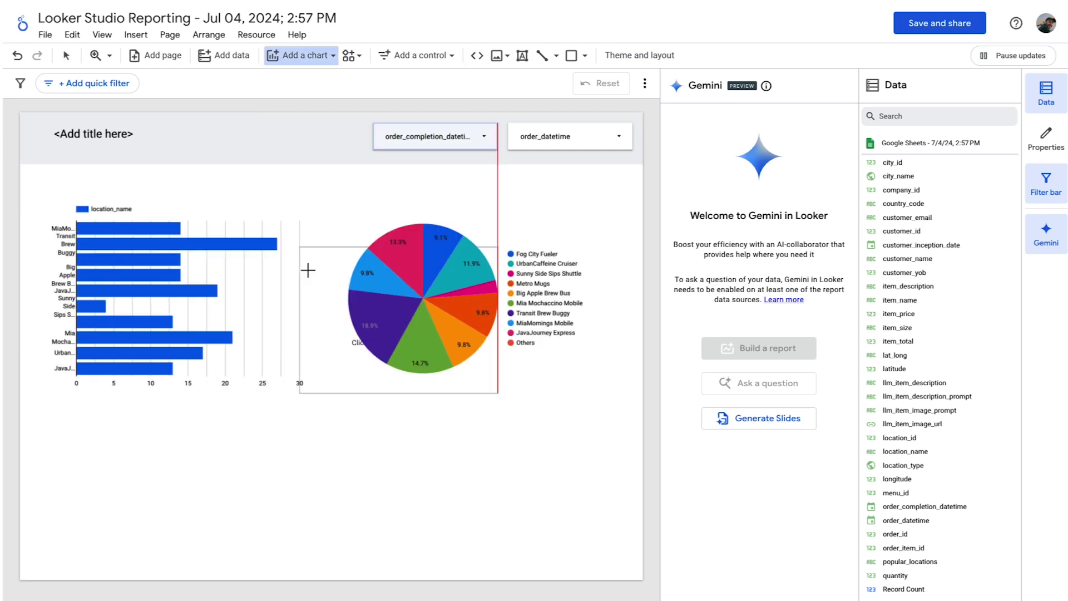
pyautogui.press('Escape')
pyautogui.click(439, 431)
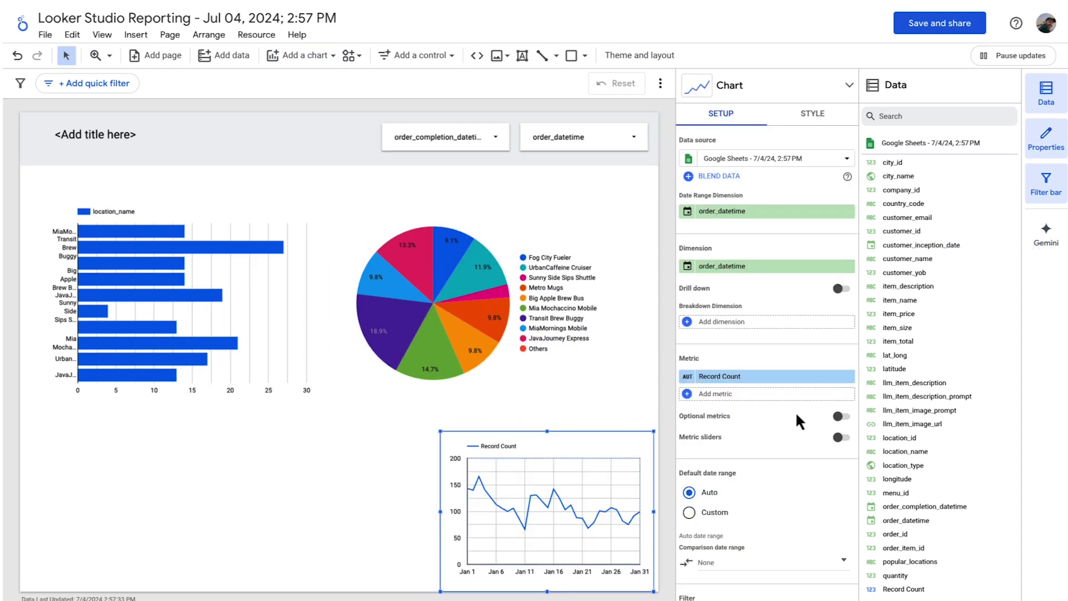
pyautogui.click(687, 266)
pyautogui.click(685, 344)
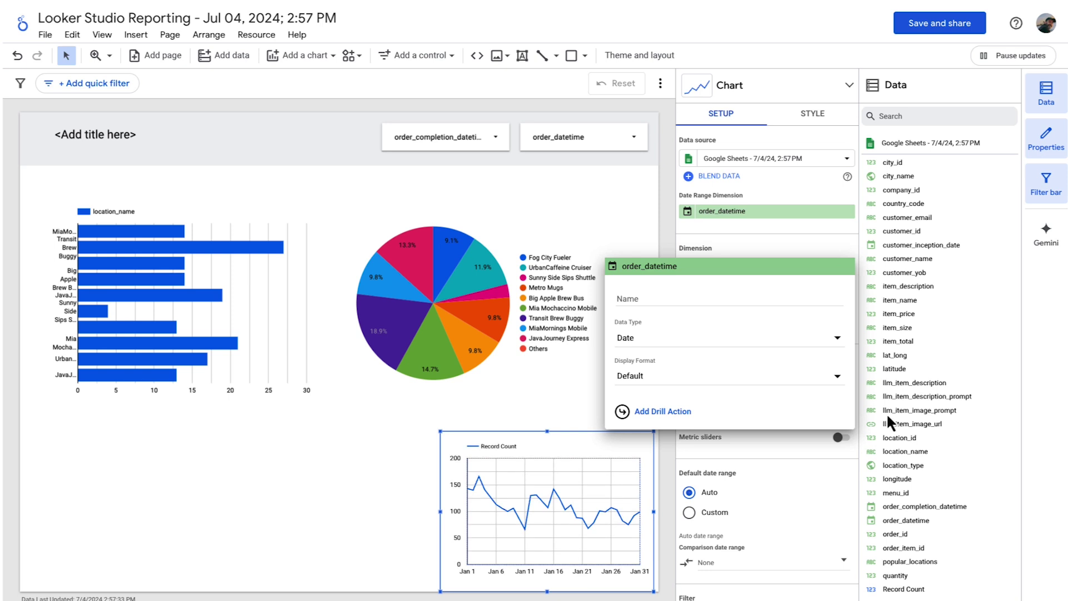
pyautogui.moveTo(896, 533); pyautogui.dragTo(740, 389)
pyautogui.click(692, 382)
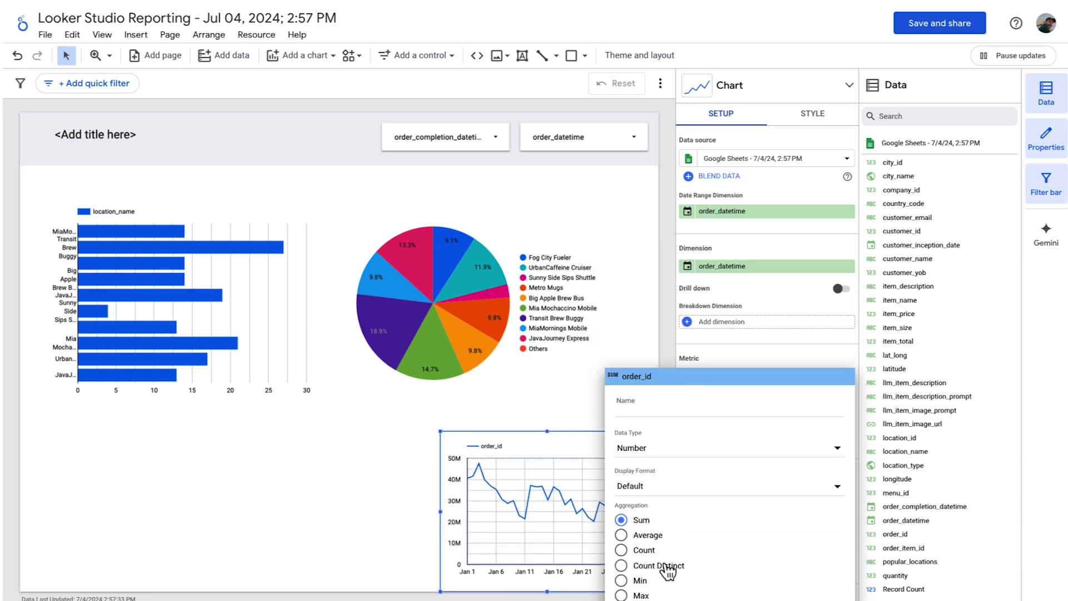
pyautogui.click(659, 566)
pyautogui.click(409, 529)
# Insert the Cymbal Direct logo image in the lower-left of the page.
pyautogui.click(136, 34)
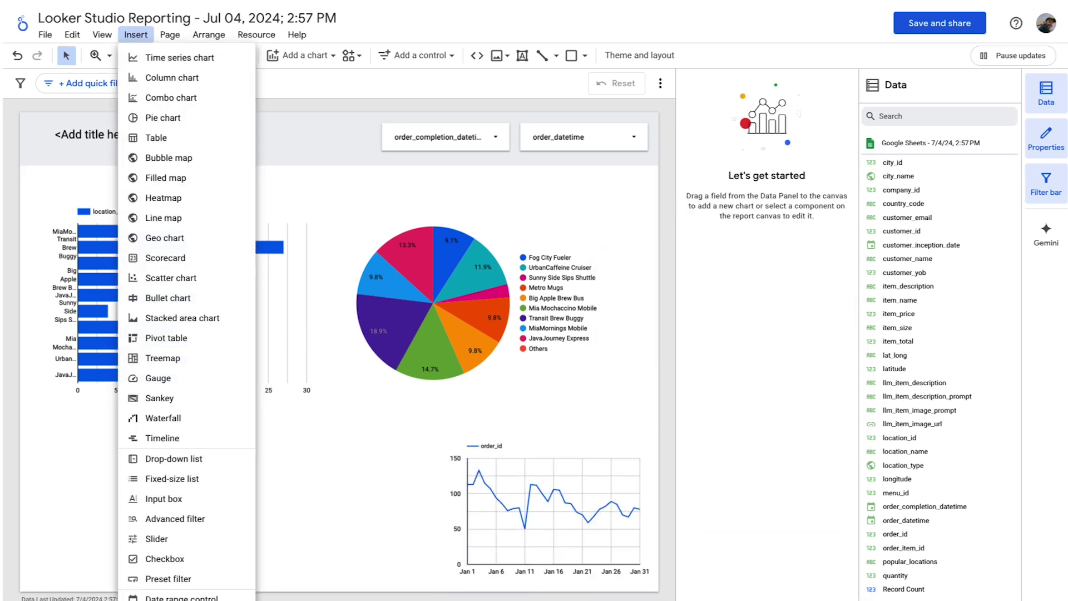
pyautogui.click(158, 598)
pyautogui.moveTo(70, 457); pyautogui.dragTo(309, 590)
pyautogui.click(704, 165)
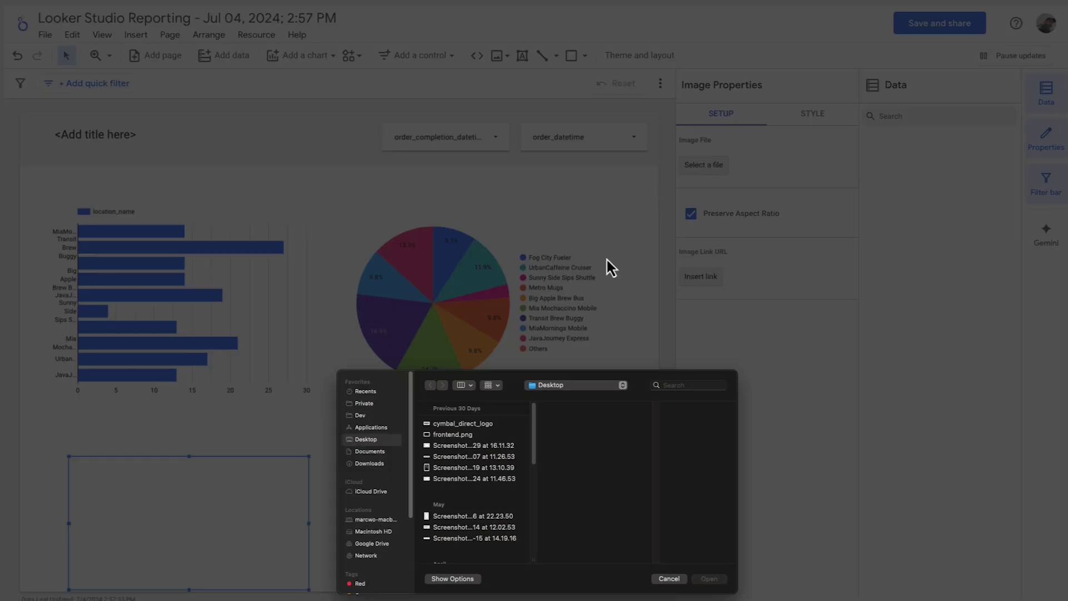
pyautogui.click(462, 424)
pyautogui.click(709, 578)
# Apply the first theme suggested from the logo image.
pyautogui.rightClick(227, 495)
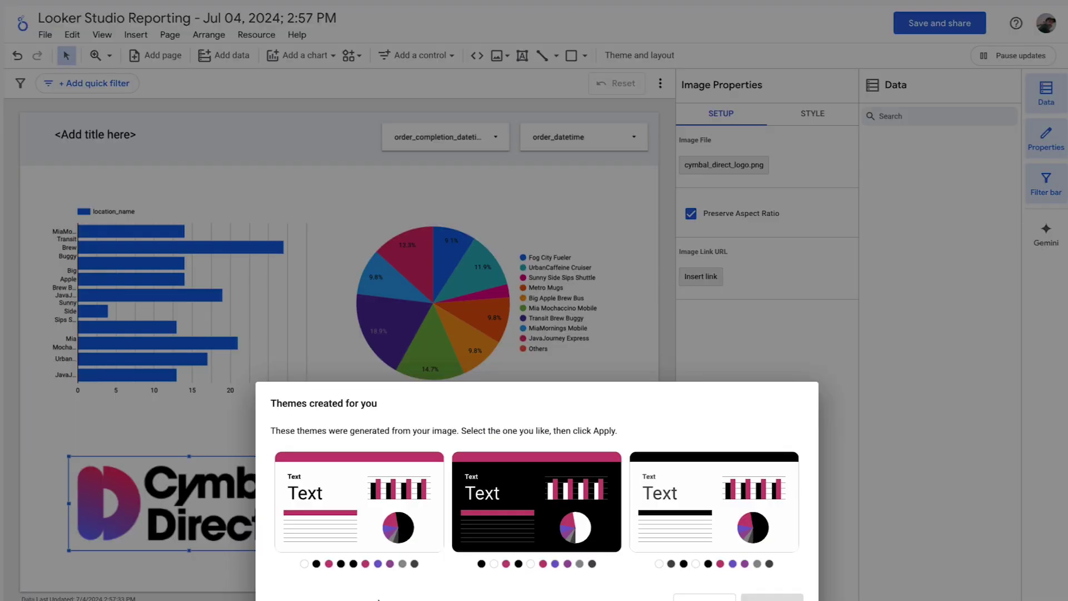
pyautogui.click(427, 509)
pyautogui.click(770, 598)
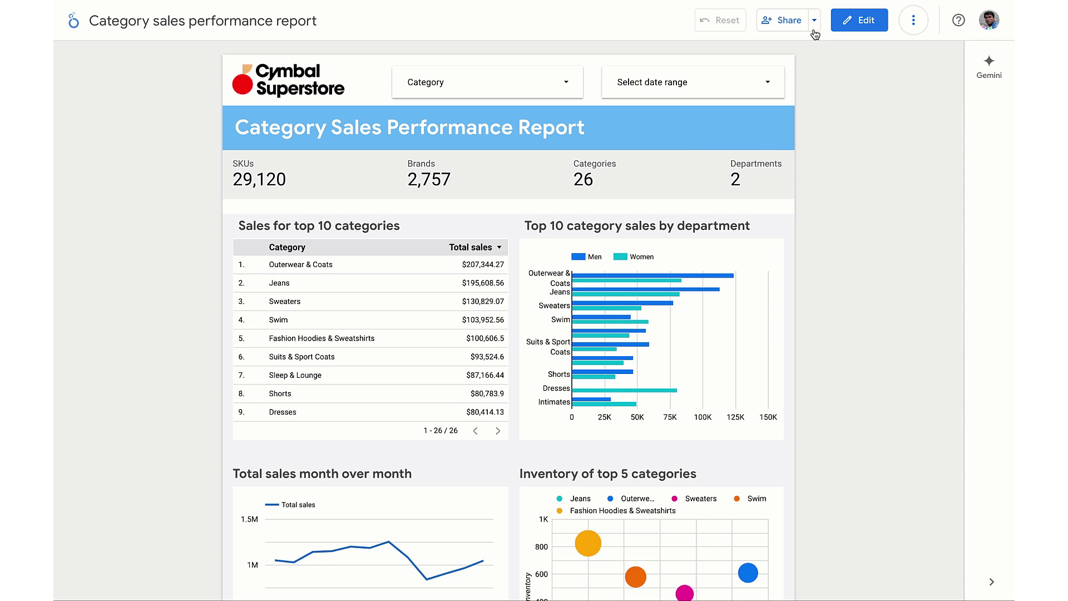
# Schedule Google Chat delivery to a colleague and Cymbal Sales Team, with a custom message.
pyautogui.click(815, 25)
pyautogui.click(763, 87)
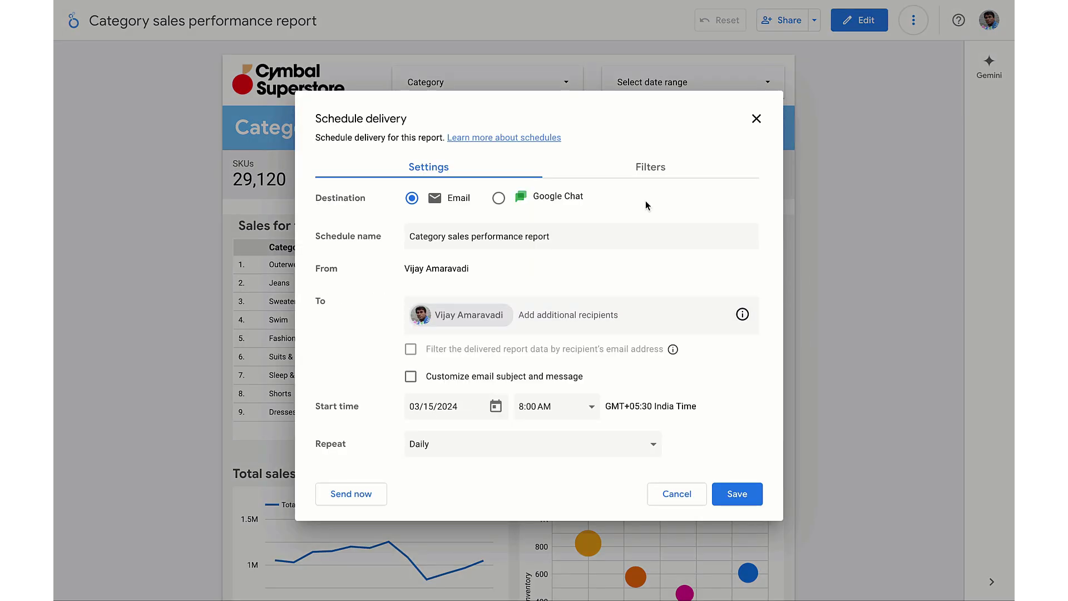
pyautogui.click(498, 194)
pyautogui.click(449, 332)
pyautogui.write('S')
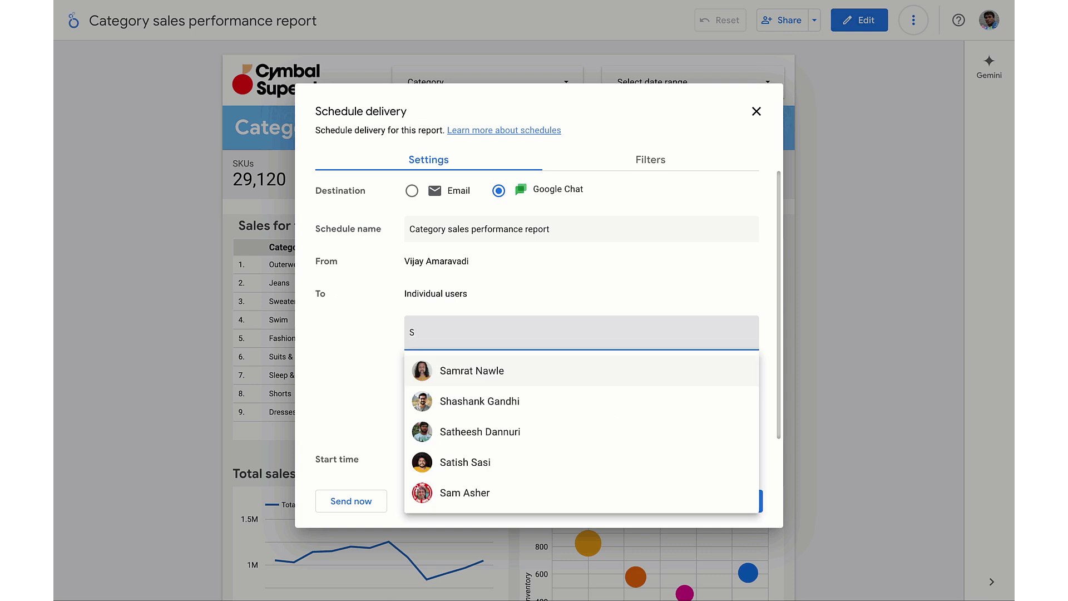
pyautogui.click(449, 401)
pyautogui.click(462, 457)
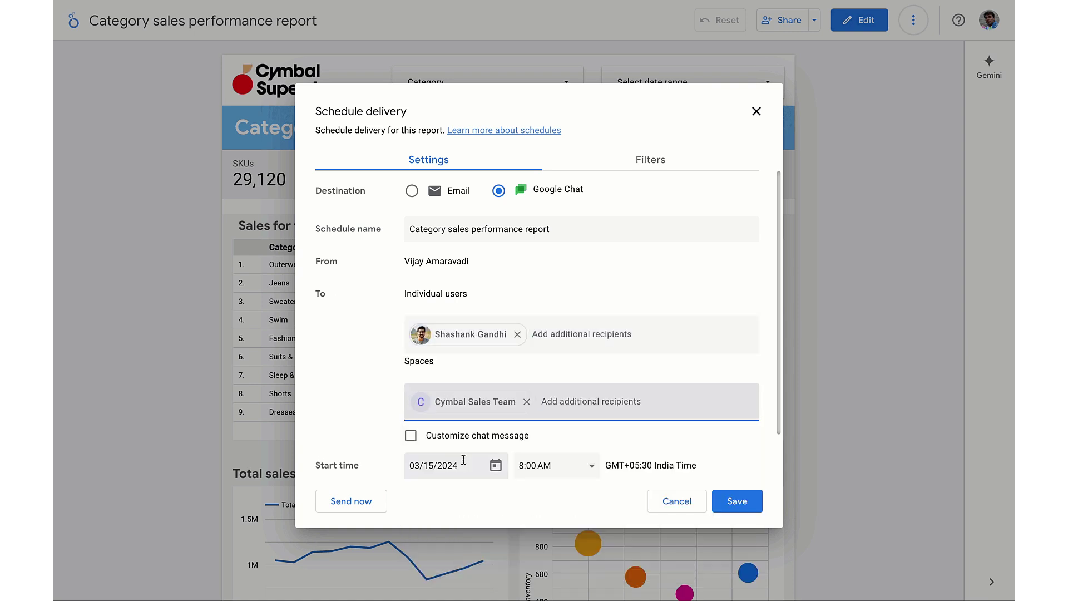
pyautogui.click(411, 436)
pyautogui.scroll(-3, 451, 376)
pyautogui.click(455, 350)
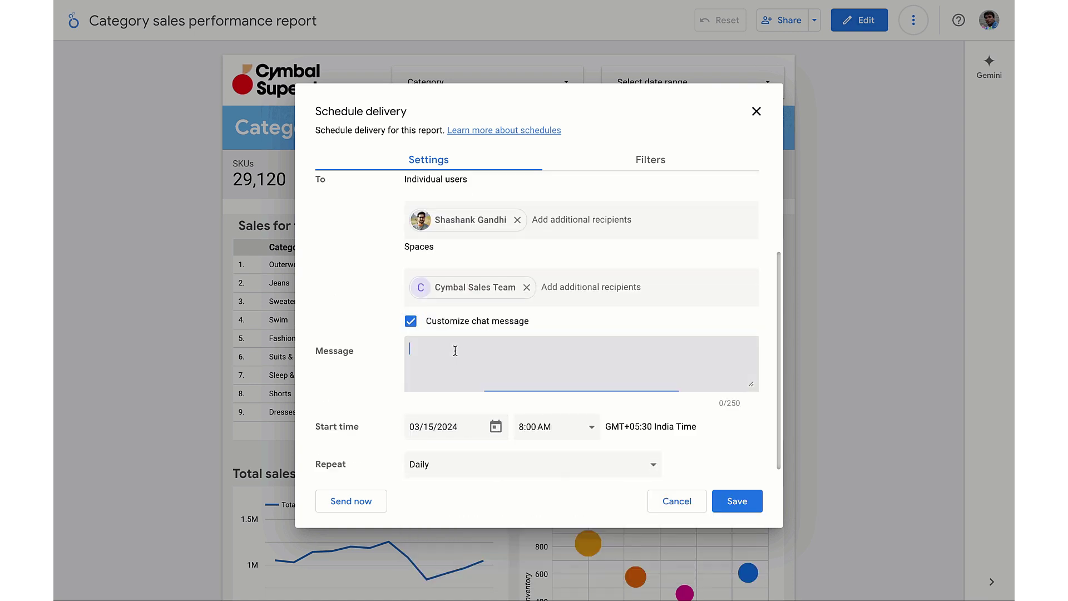
pyautogui.write('This is a filtered report with specific focus on sales of winter wear.')
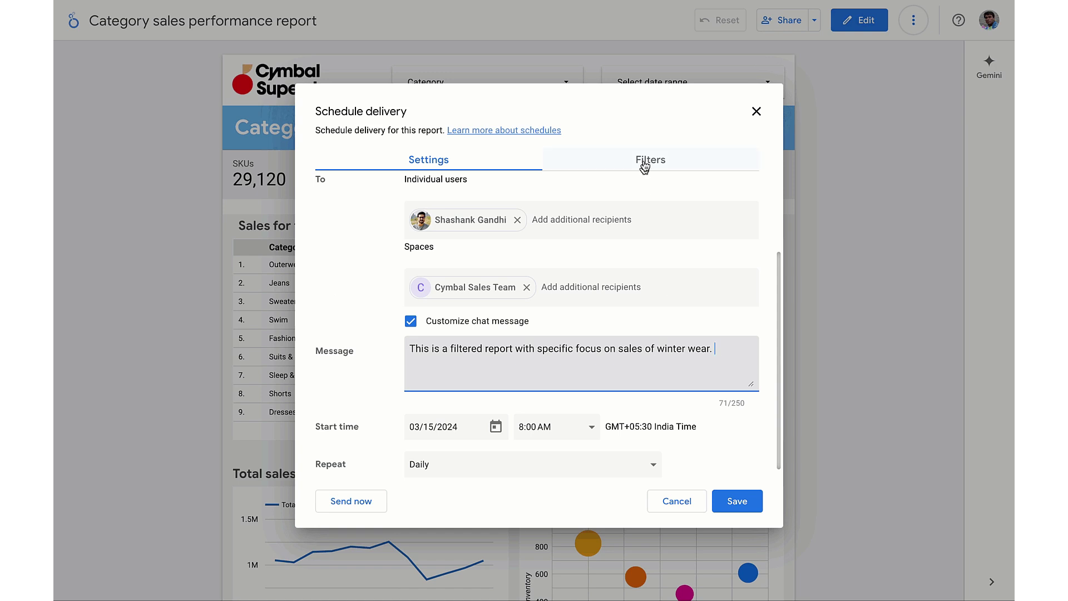
# Filter the delivery's Category to Outerwear & Coats and Sweaters.
pyautogui.click(645, 161)
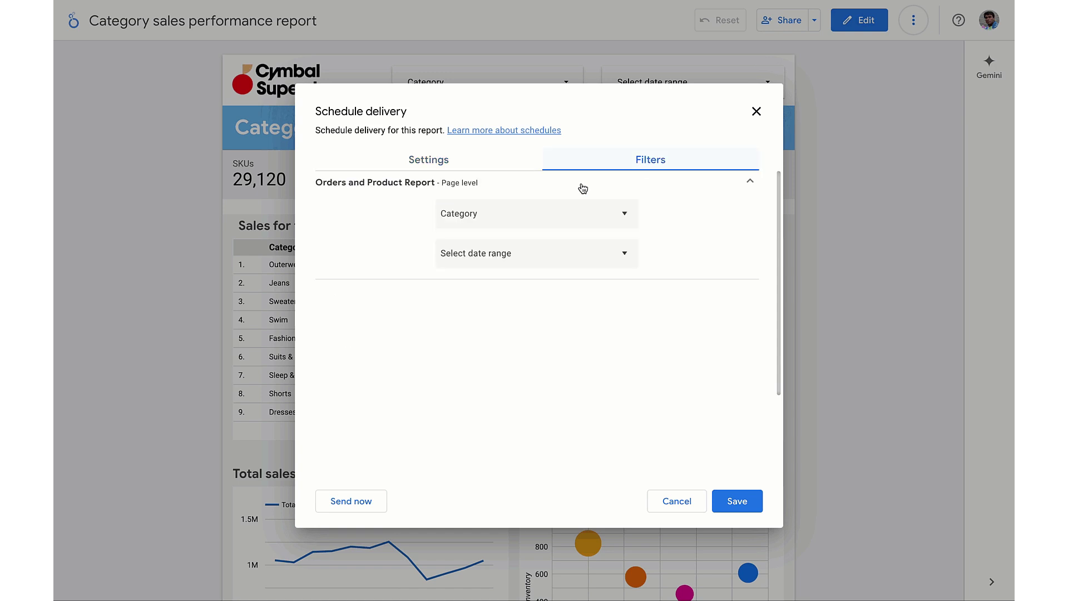
pyautogui.click(626, 216)
pyautogui.click(603, 259)
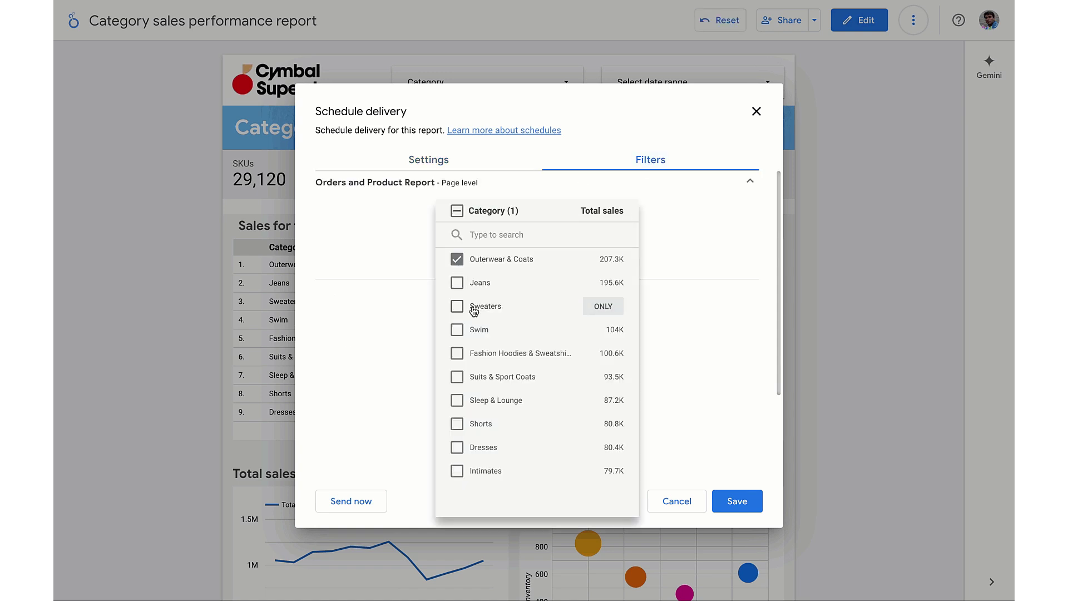
pyautogui.click(458, 307)
pyautogui.click(701, 326)
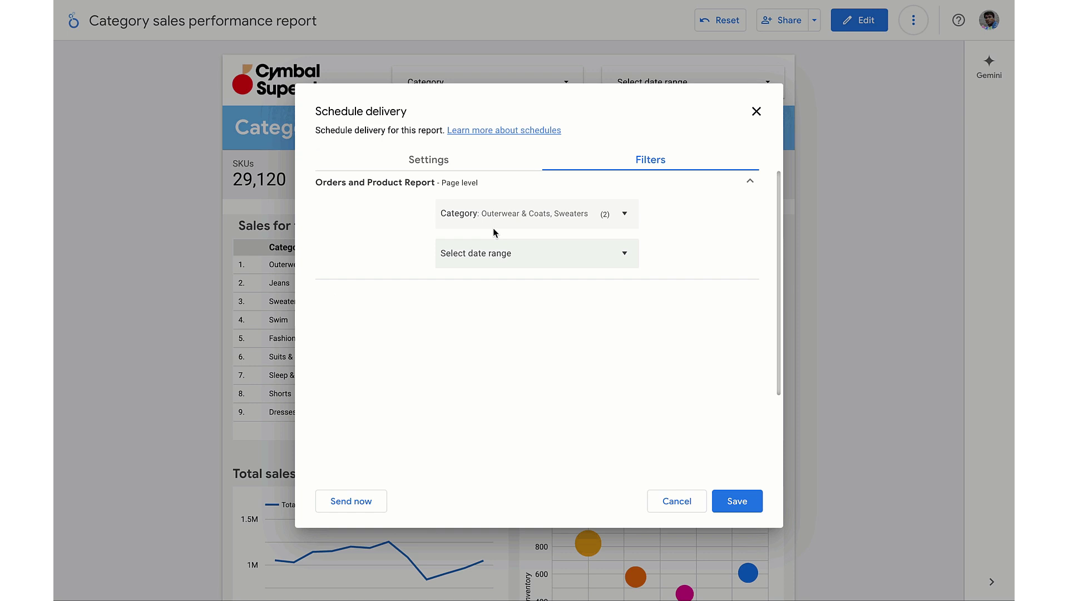
pyautogui.click(461, 159)
# Start the delivery on 03/14/2024 at 12:00 PM and save the schedule.
pyautogui.click(496, 428)
pyautogui.click(524, 319)
pyautogui.click(584, 428)
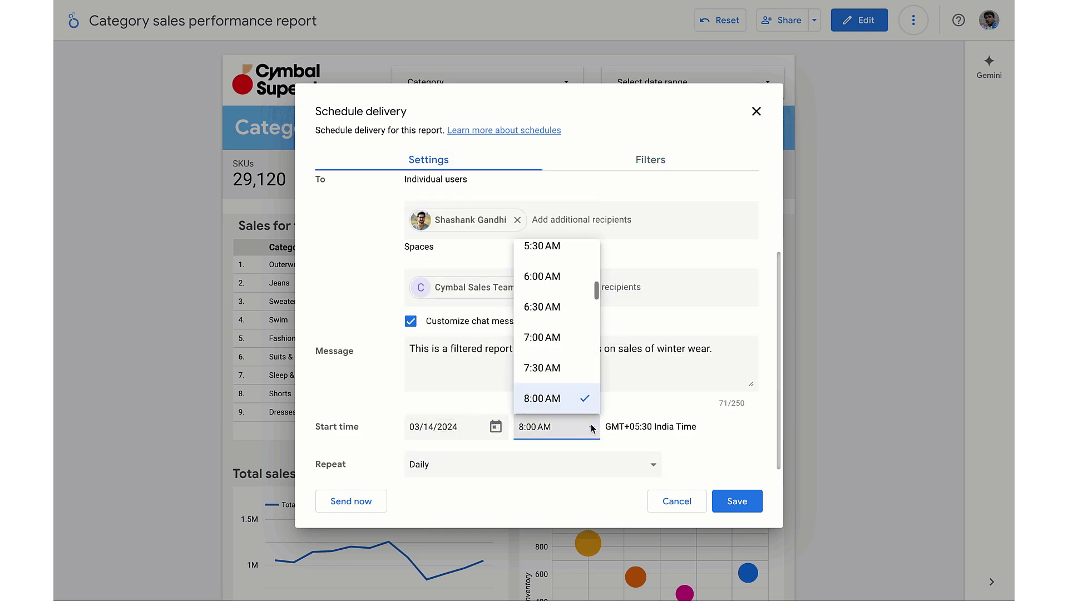
pyautogui.scroll(-5, 539, 403)
pyautogui.click(542, 340)
pyautogui.click(736, 501)
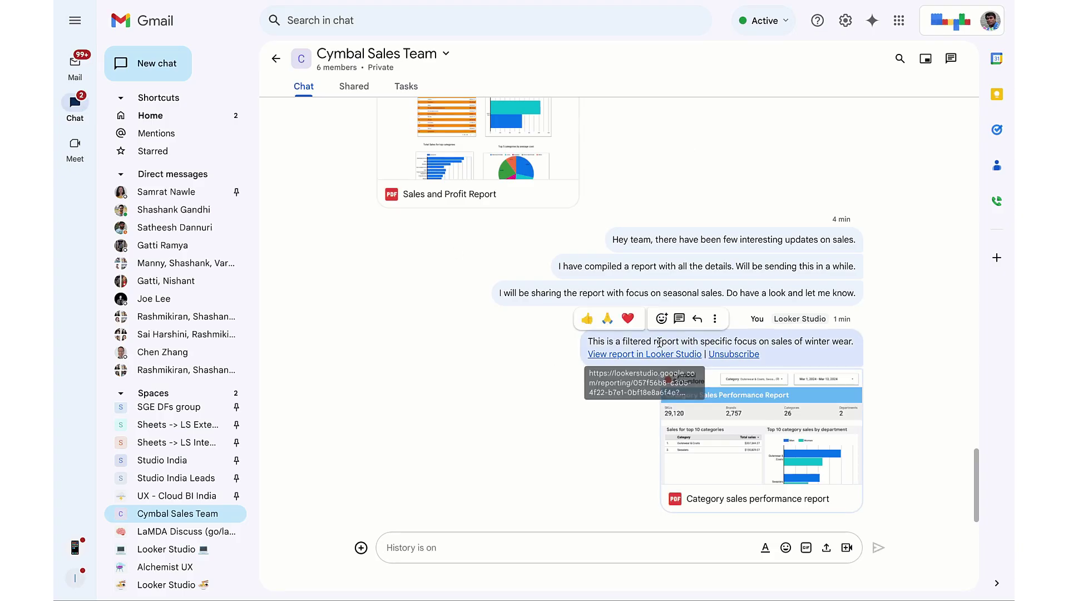
# Preview the Category sales performance PDF posted in the Cymbal Sales Team space.
pyautogui.click(798, 474)
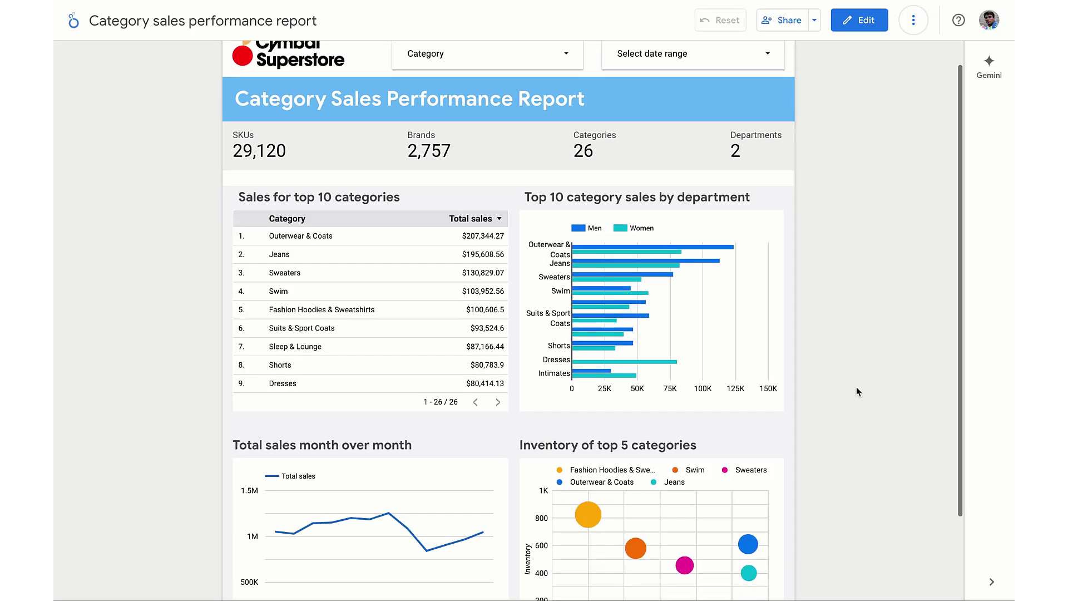
pyautogui.scroll(-2, 857, 387)
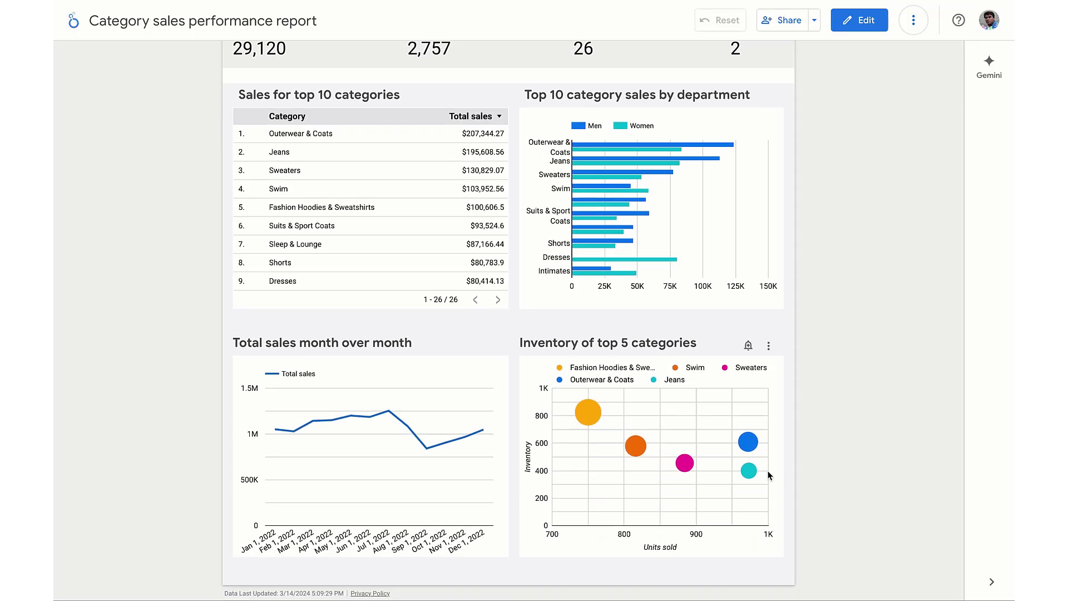
pyautogui.scroll(1, 752, 472)
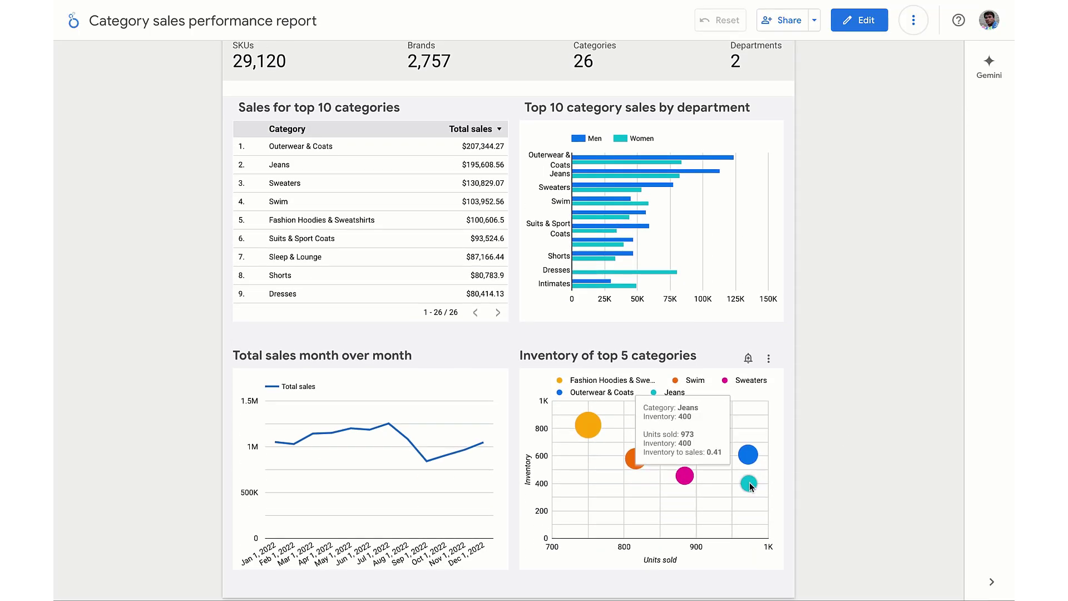
# Create the chart alert 'Inventory alert' with a first rule Category Equal to Jeans.
pyautogui.click(749, 359)
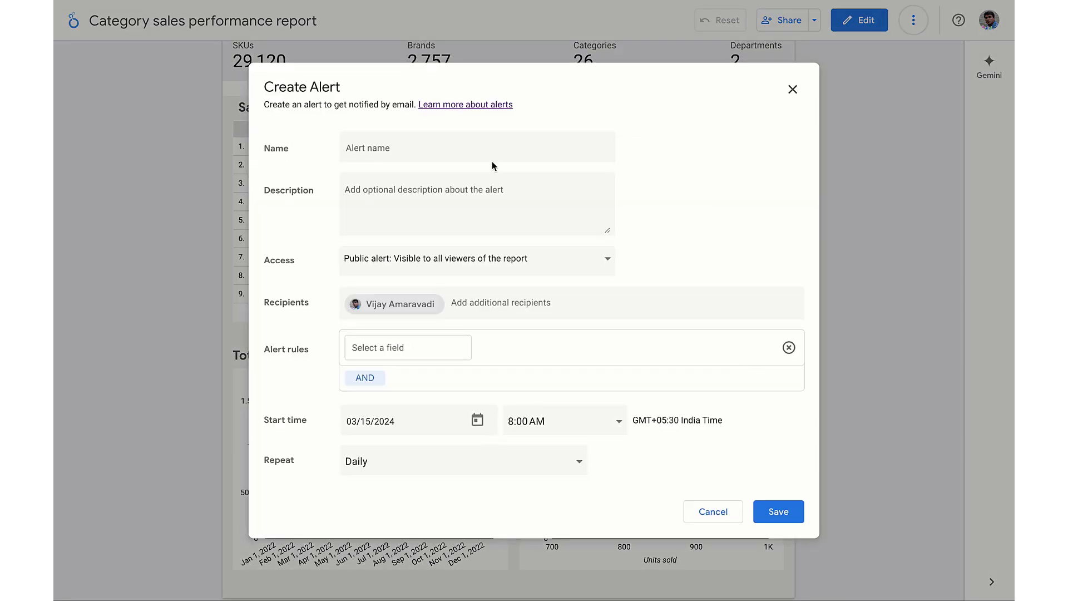
pyautogui.click(493, 148)
pyautogui.write('Inventory alert for Jeans stock')
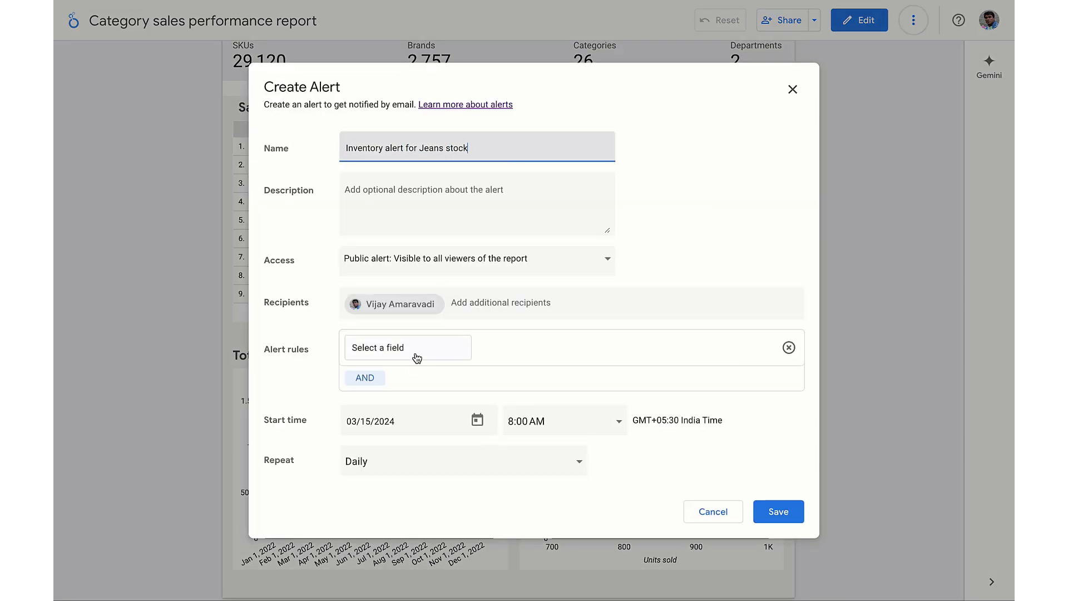
pyautogui.click(416, 357)
pyautogui.click(413, 380)
pyautogui.click(549, 347)
pyautogui.click(556, 379)
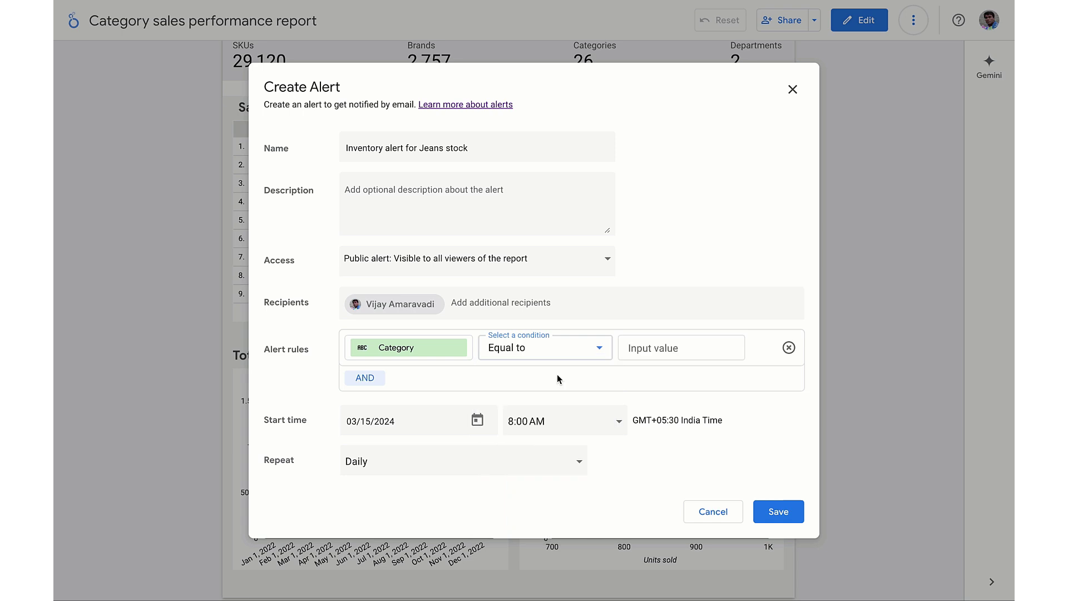
pyautogui.write('Jeans')
# Add a second alert rule: Inventory less than or equal to 350.
pyautogui.click(364, 378)
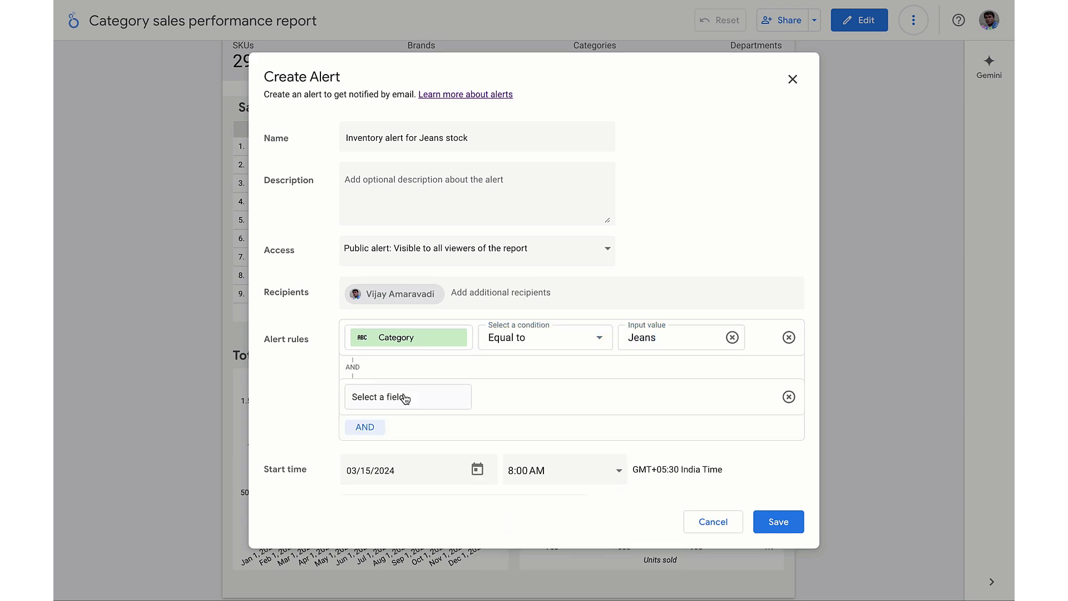
pyautogui.click(405, 399)
pyautogui.click(354, 497)
pyautogui.click(583, 400)
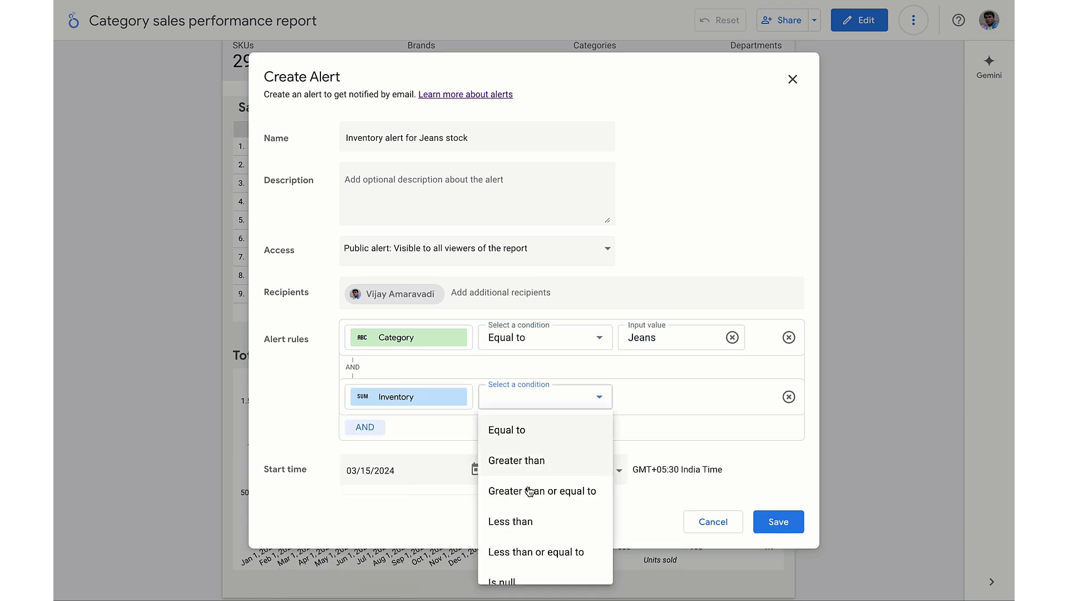
pyautogui.click(536, 551)
pyautogui.click(687, 397)
pyautogui.write('350')
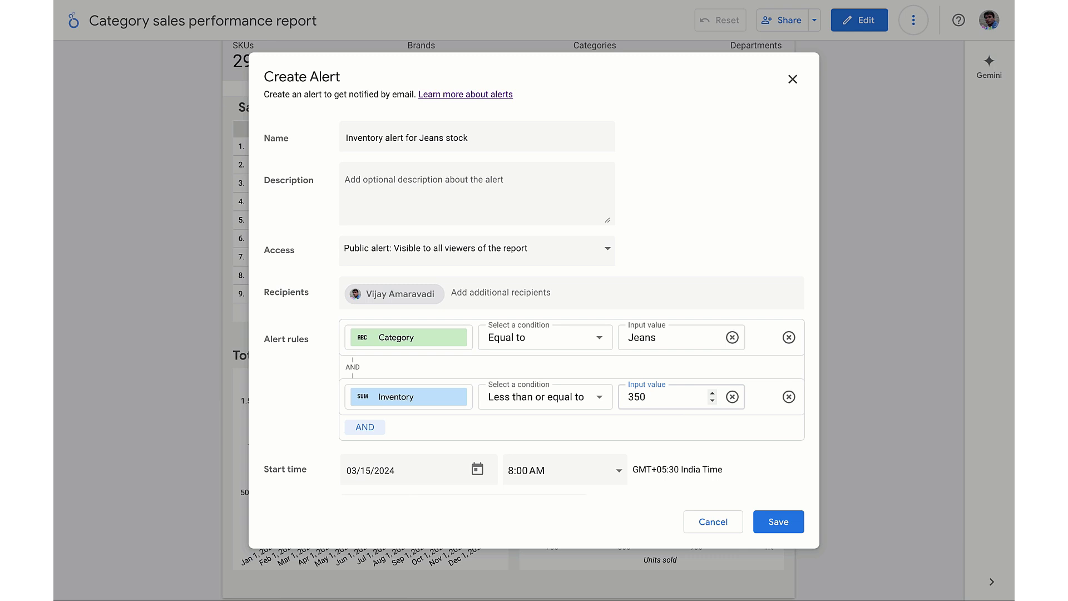
# Start the alert on March 14 at 5:00 PM and save it.
pyautogui.click(477, 468)
pyautogui.click(458, 361)
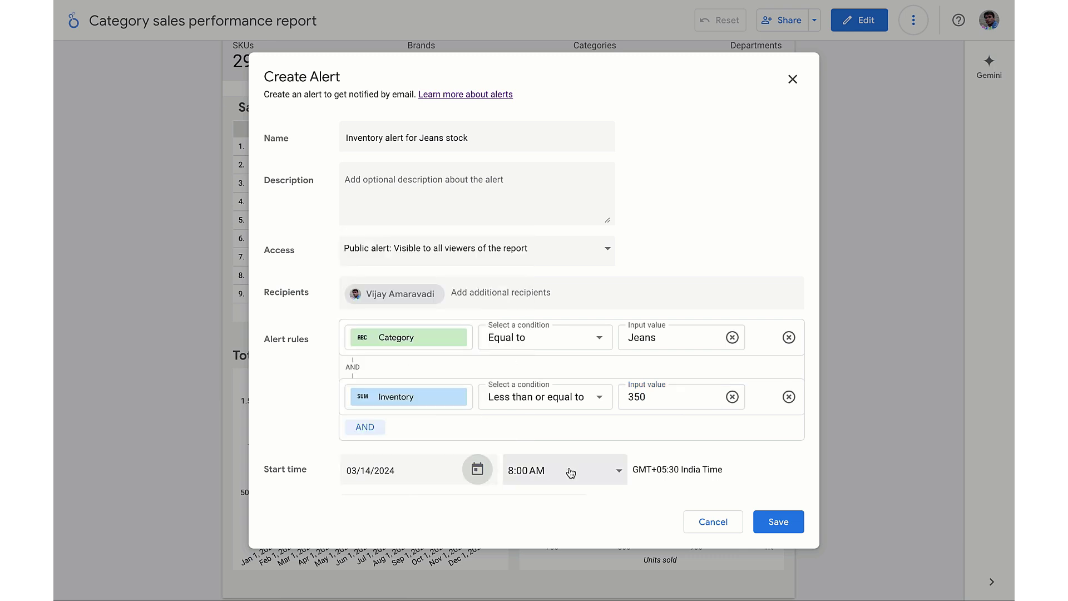
pyautogui.click(570, 474)
pyautogui.click(532, 299)
pyautogui.click(778, 522)
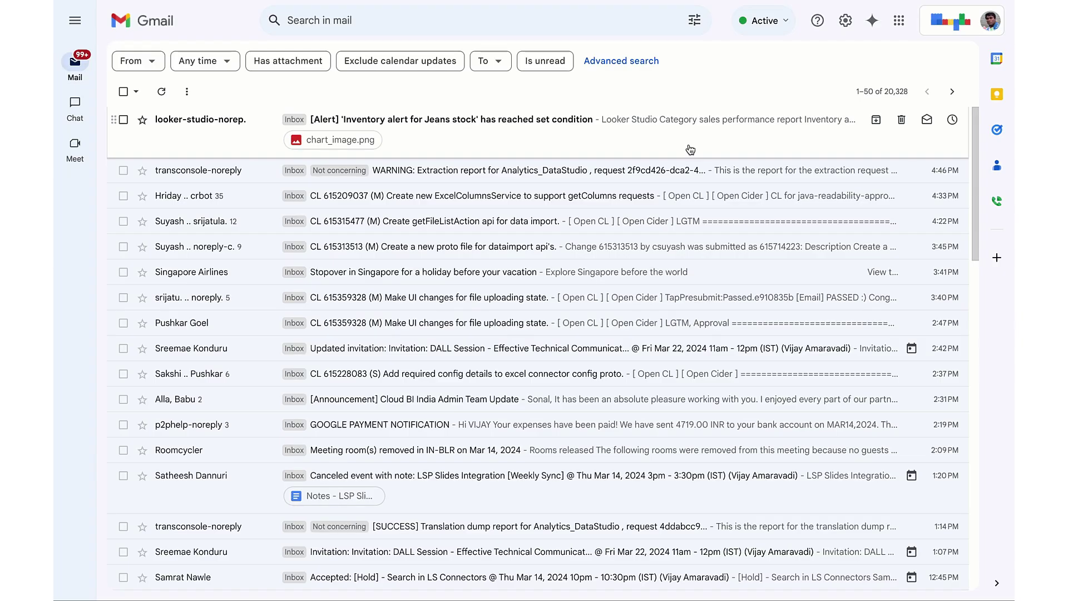
# Open the [Alert] Jeans inventory email and follow its View report link.
pyautogui.click(480, 125)
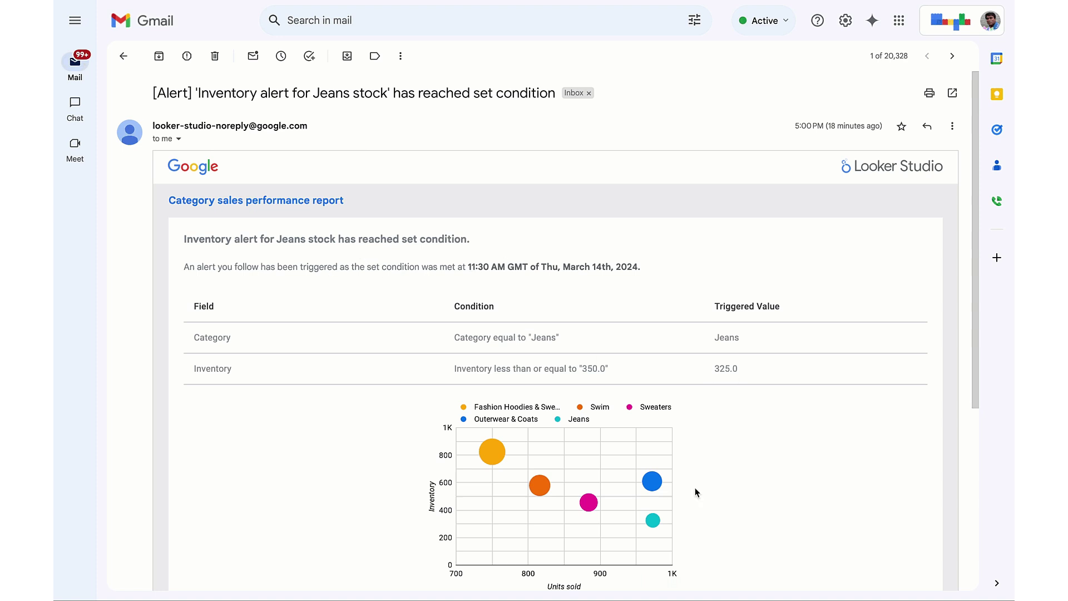
pyautogui.scroll(-2, 697, 489)
pyautogui.scroll(-2, 574, 577)
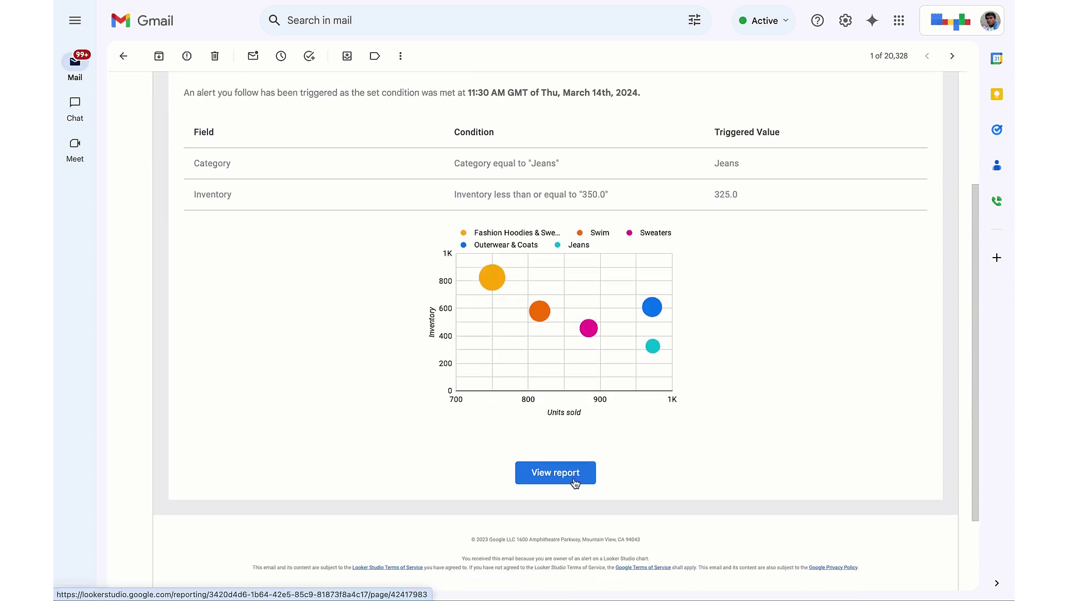
pyautogui.click(575, 475)
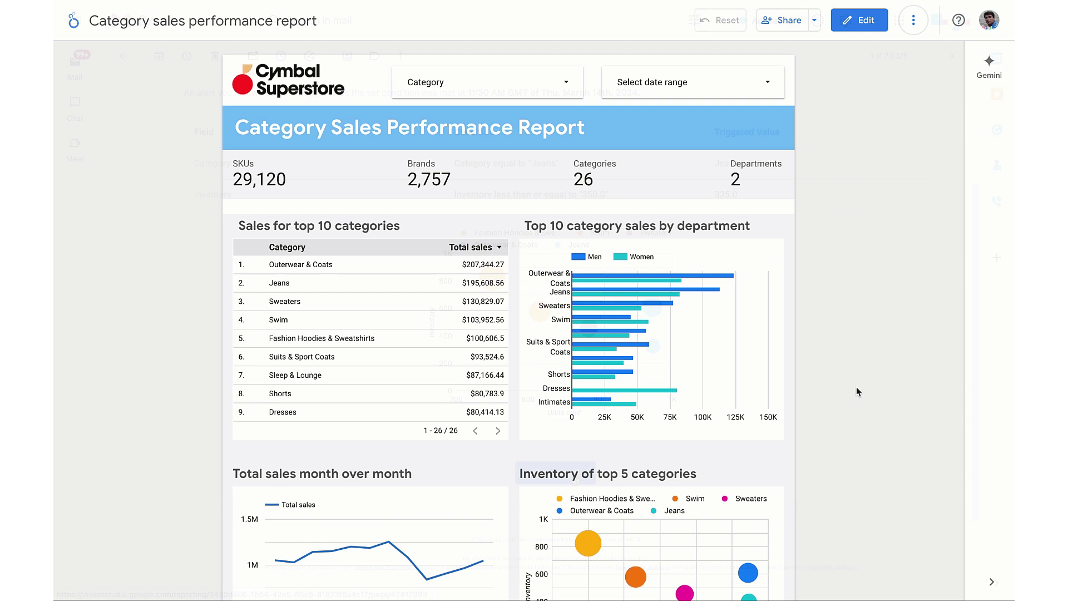
pyautogui.scroll(-1, 859, 68)
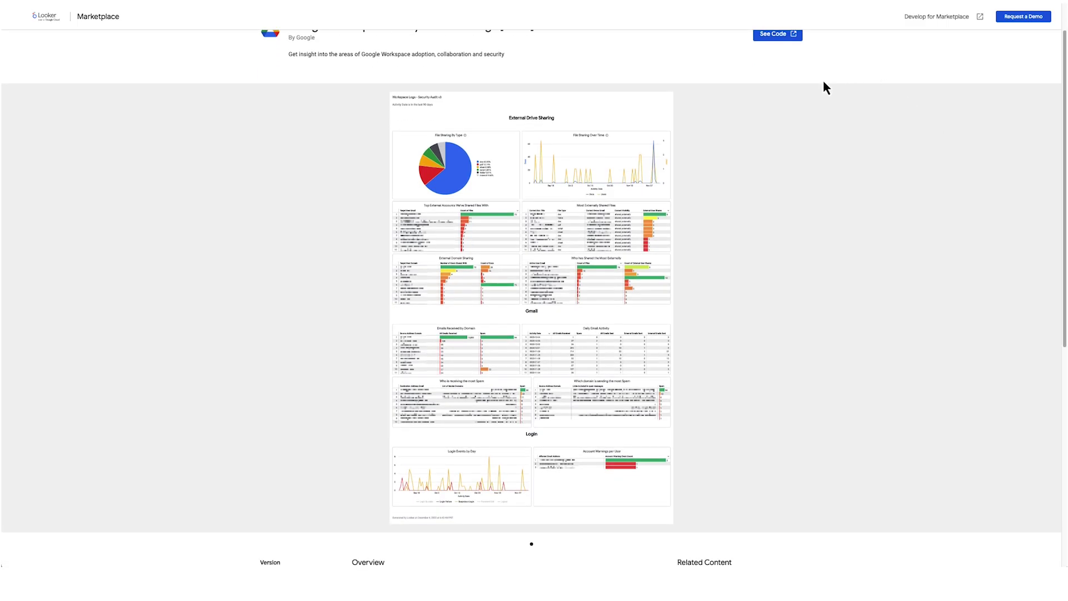
pyautogui.scroll(1, 825, 83)
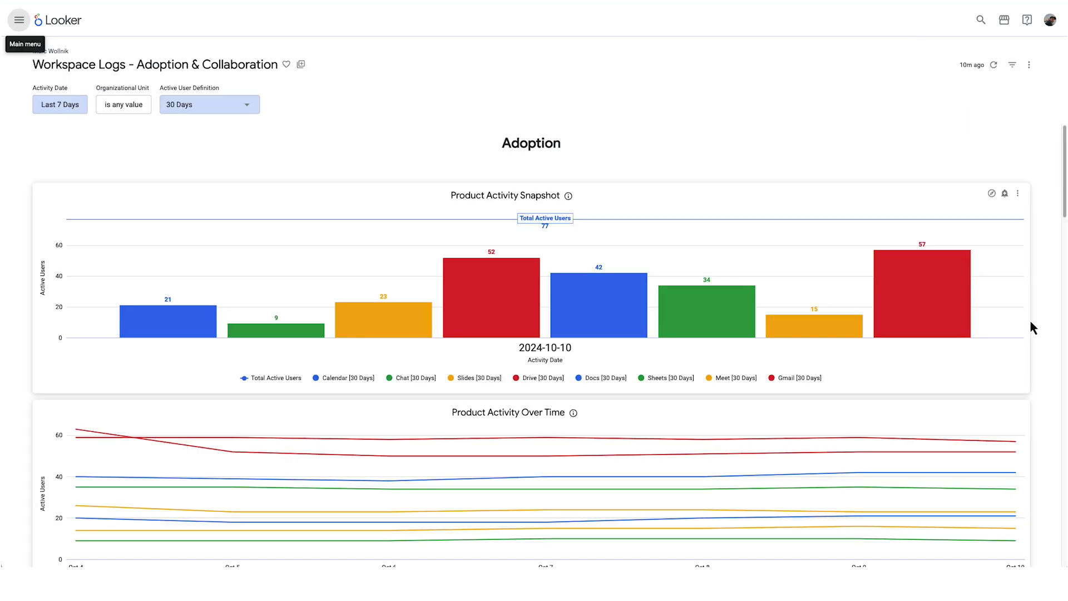
pyautogui.scroll(-2, 1029, 319)
pyautogui.scroll(-2, 1029, 318)
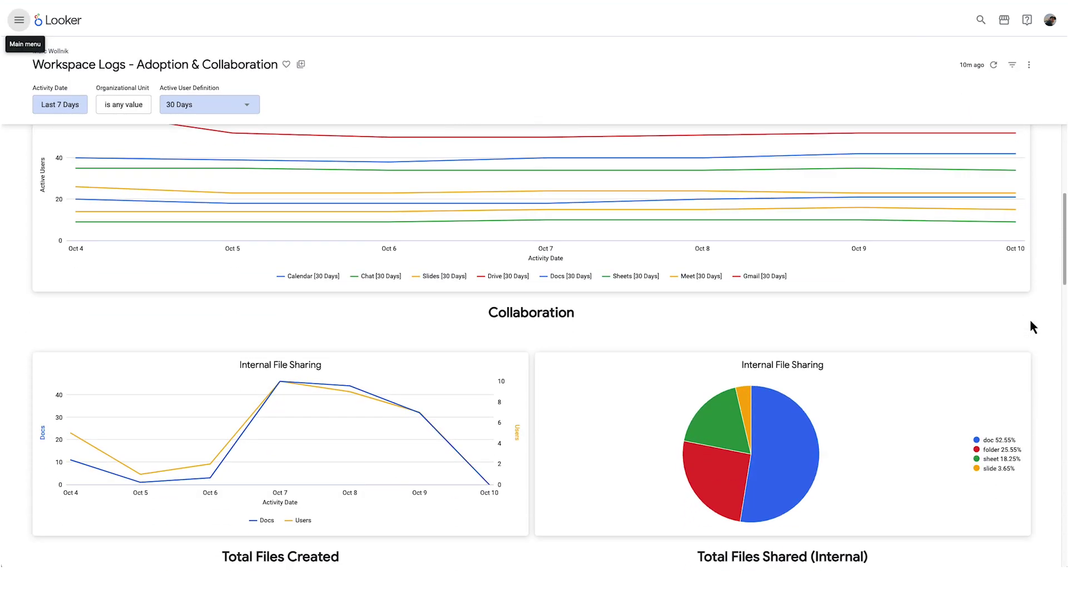
pyautogui.scroll(-1, 1030, 320)
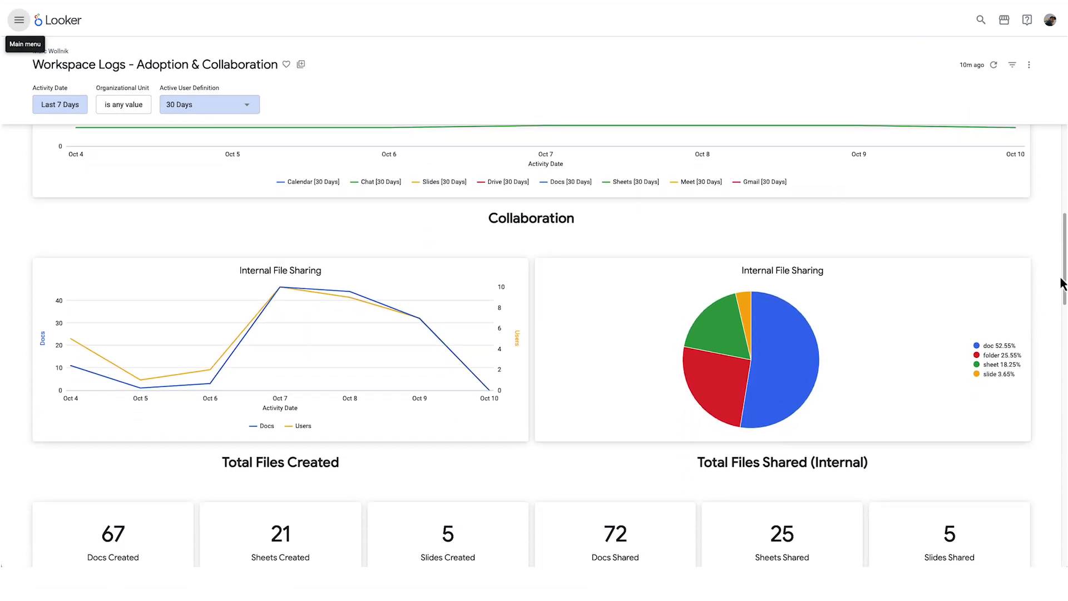
pyautogui.moveTo(1062, 284); pyautogui.dragTo(1064, 547)
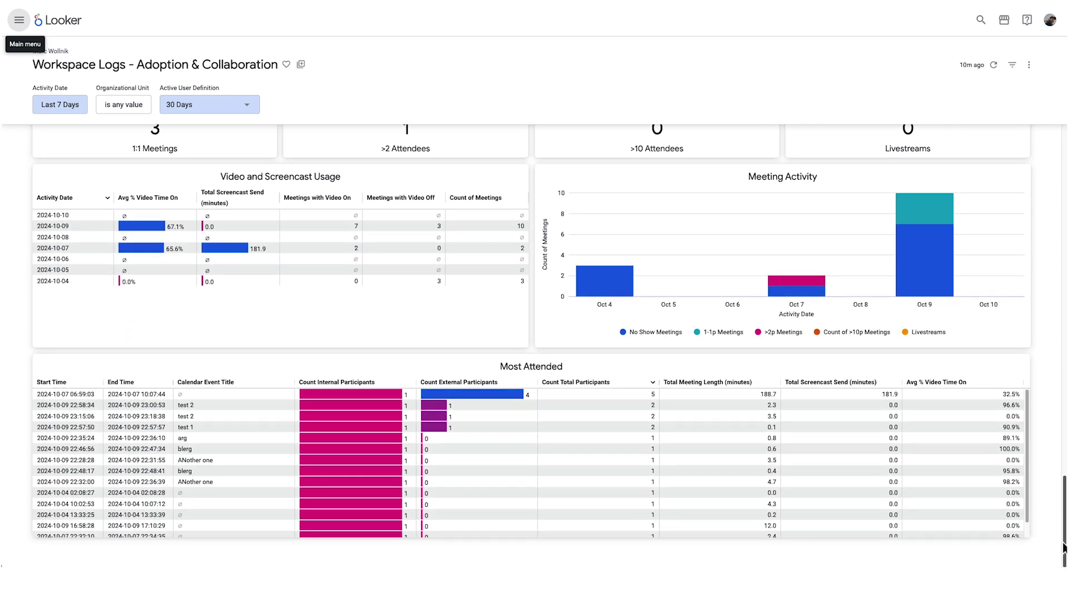
pyautogui.moveTo(1064, 547); pyautogui.dragTo(1043, 177)
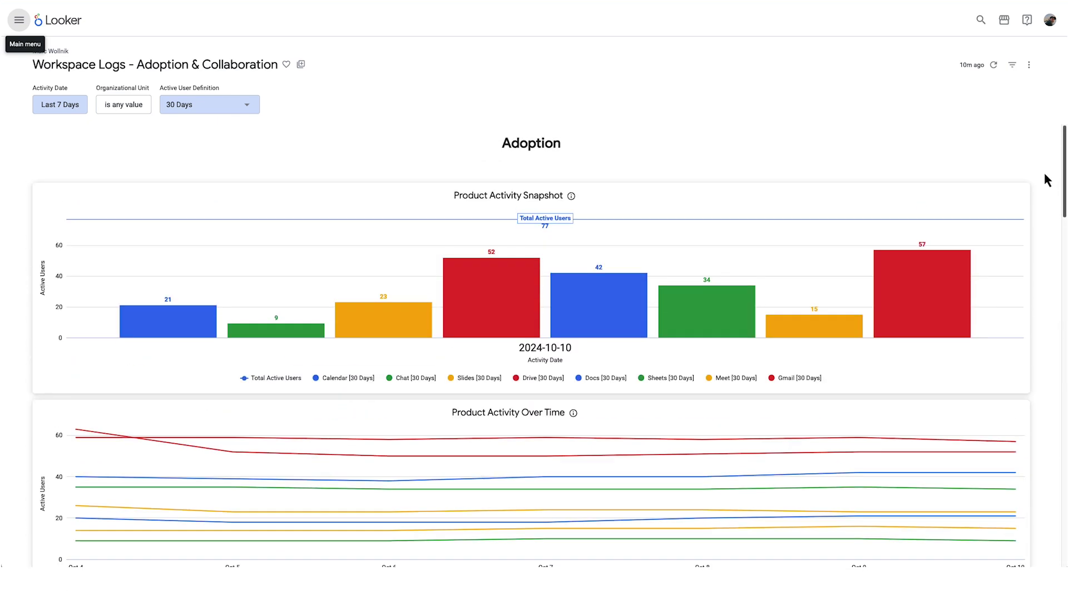
pyautogui.click(924, 280)
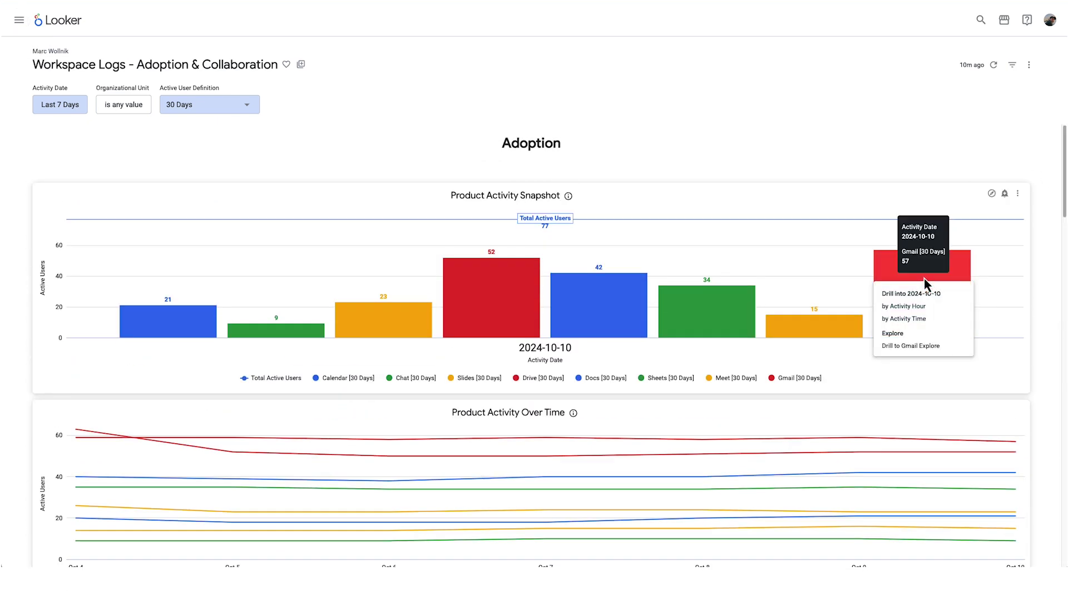
pyautogui.click(921, 347)
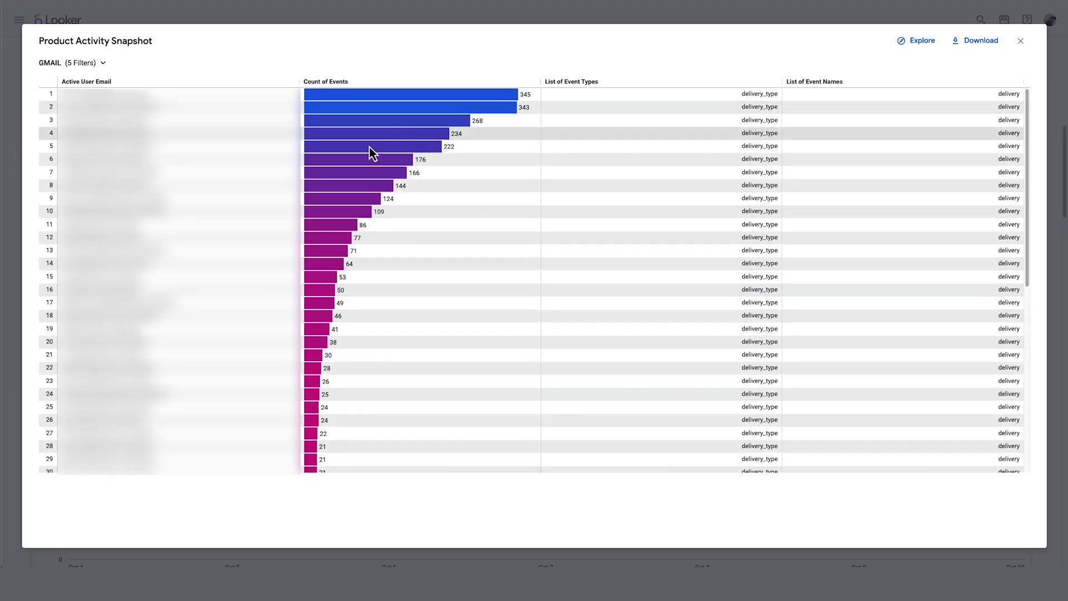
pyautogui.click(1020, 40)
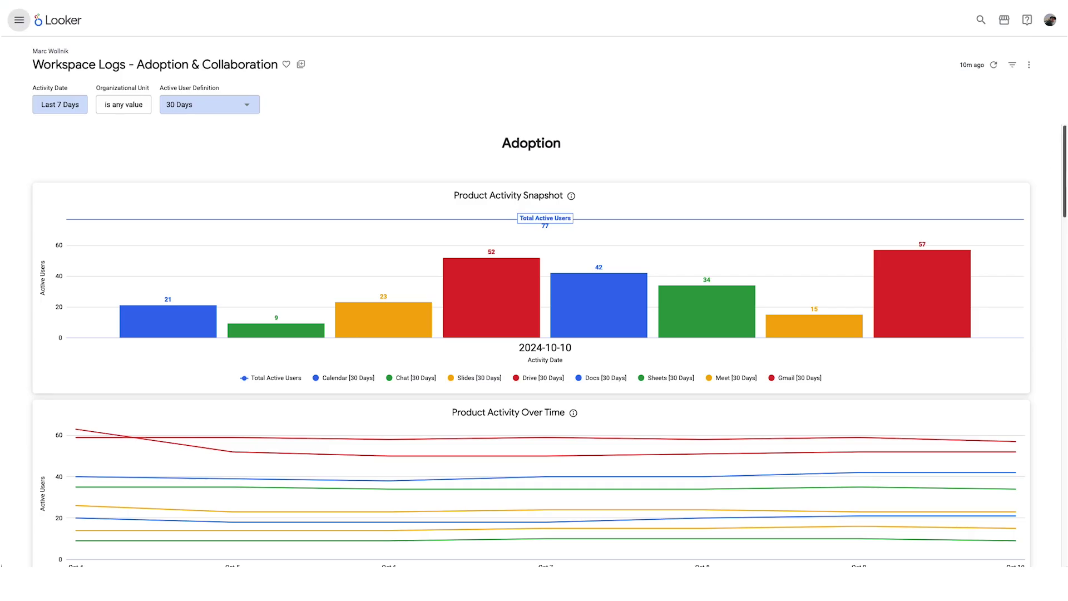
pyautogui.moveTo(1065, 182); pyautogui.dragTo(1040, 297)
pyautogui.scroll(-2, 1039, 296)
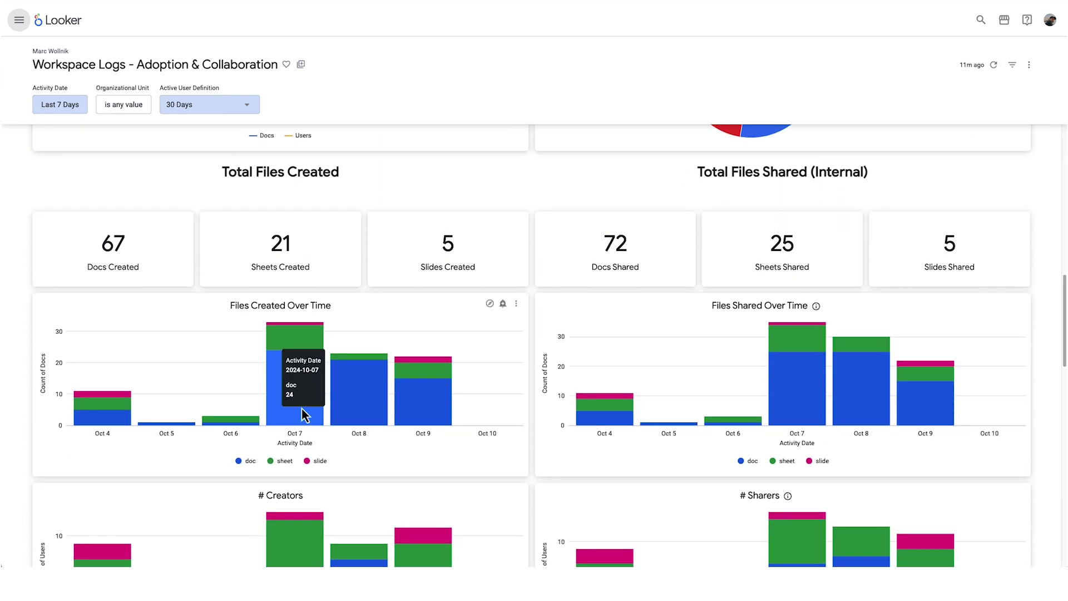
pyautogui.click(302, 403)
pyautogui.click(300, 419)
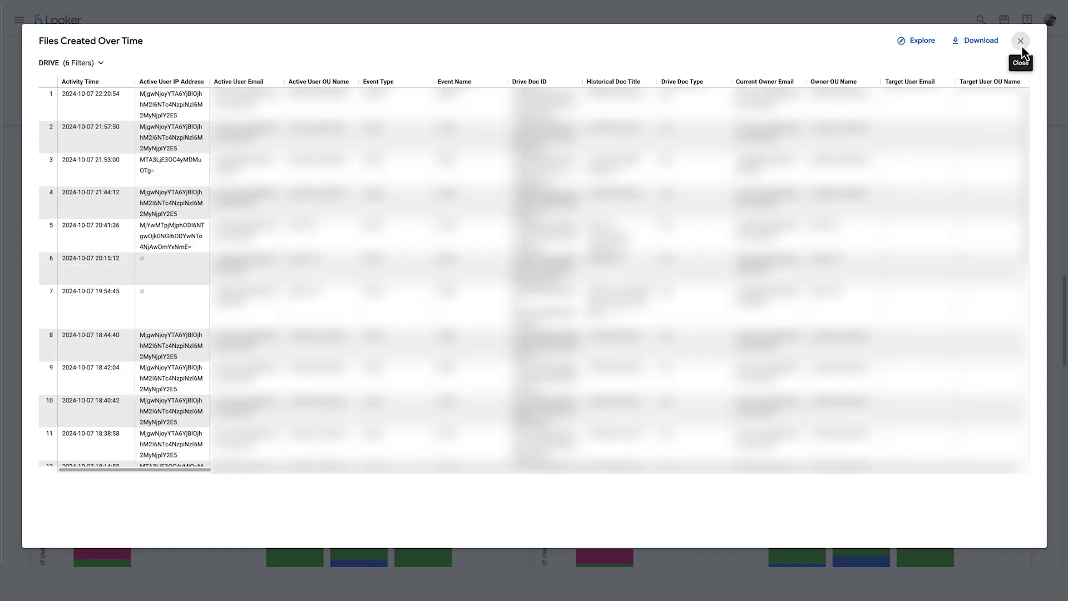
pyautogui.click(1020, 41)
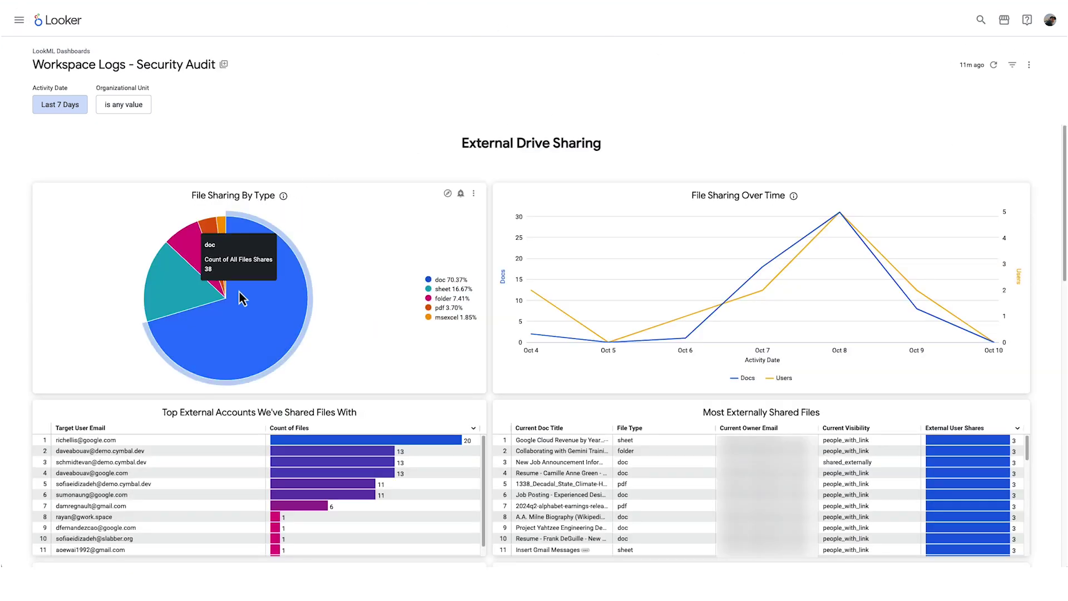
# Drill into the doc slice of the File Sharing By Type chart to review externally shared docs, then close it.
pyautogui.click(243, 326)
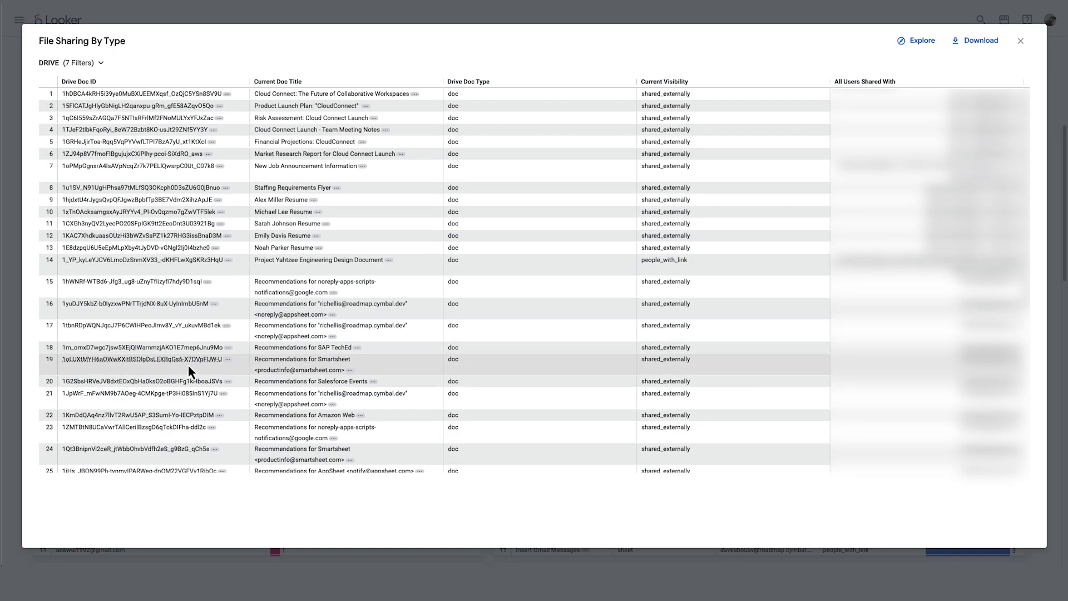
pyautogui.scroll(-2, 341, 290)
pyautogui.scroll(-2, 341, 291)
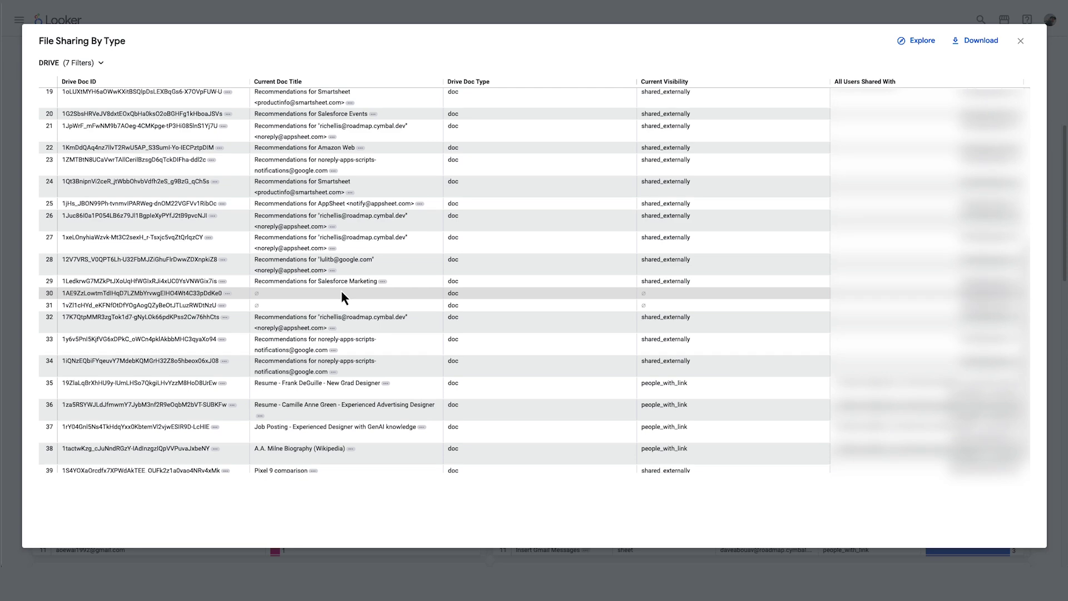
pyautogui.scroll(-1, 342, 290)
pyautogui.click(1020, 41)
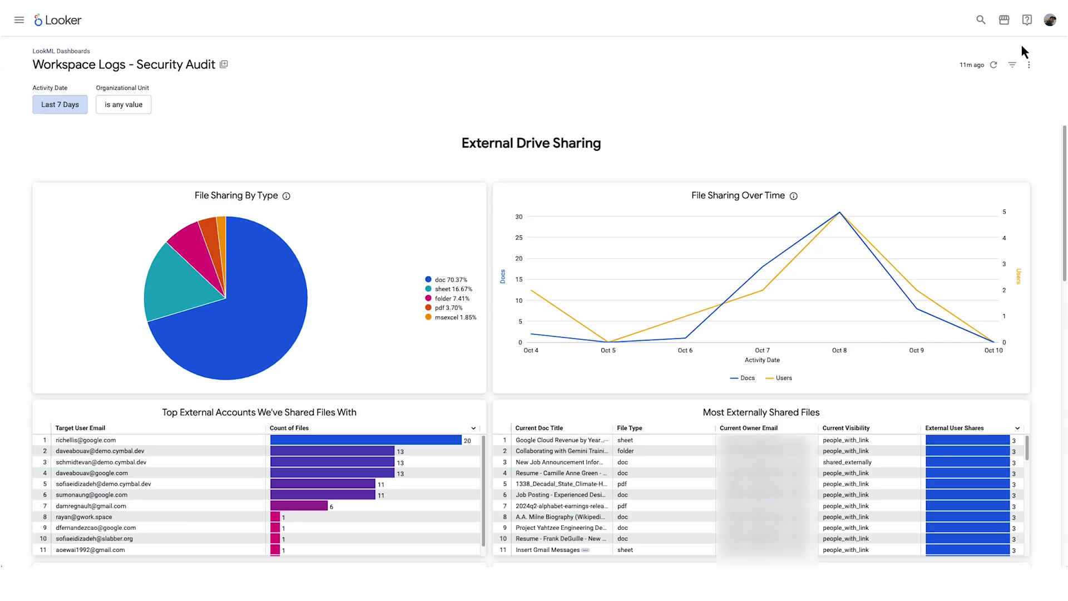